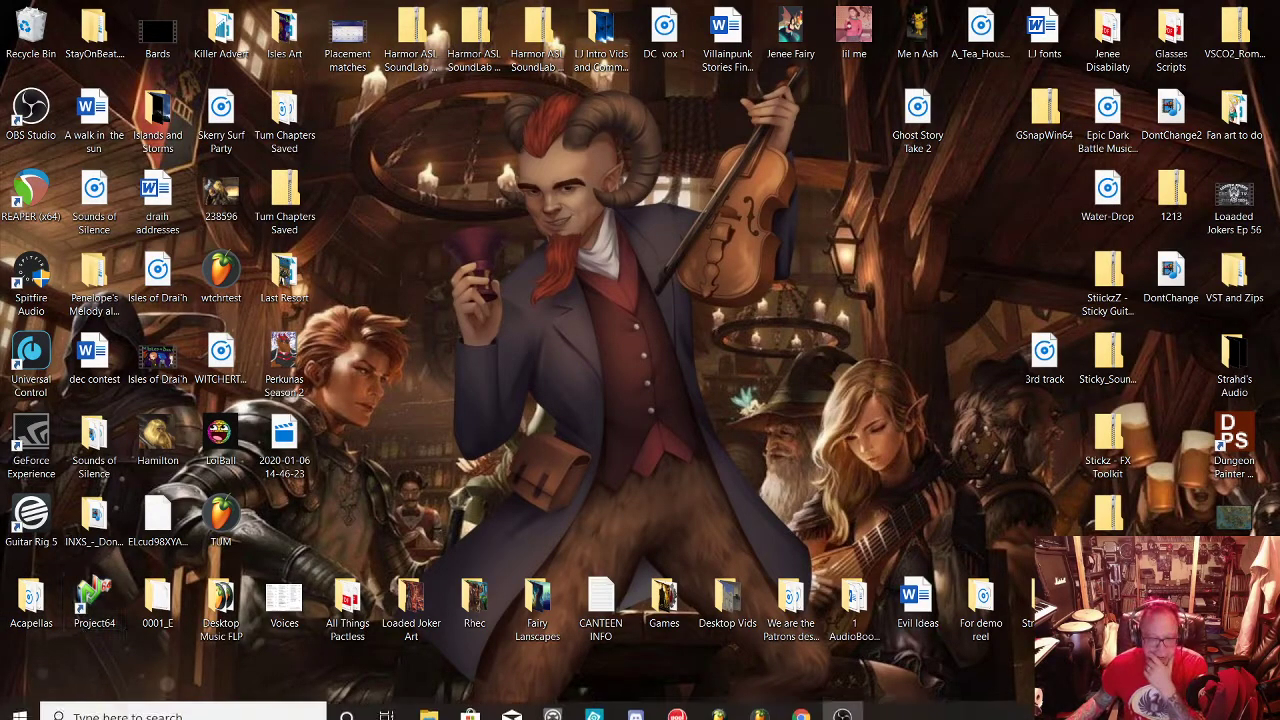
# Quit FL Studio without saving the project and relaunch it from the taskbar.
pyautogui.click(718, 704)
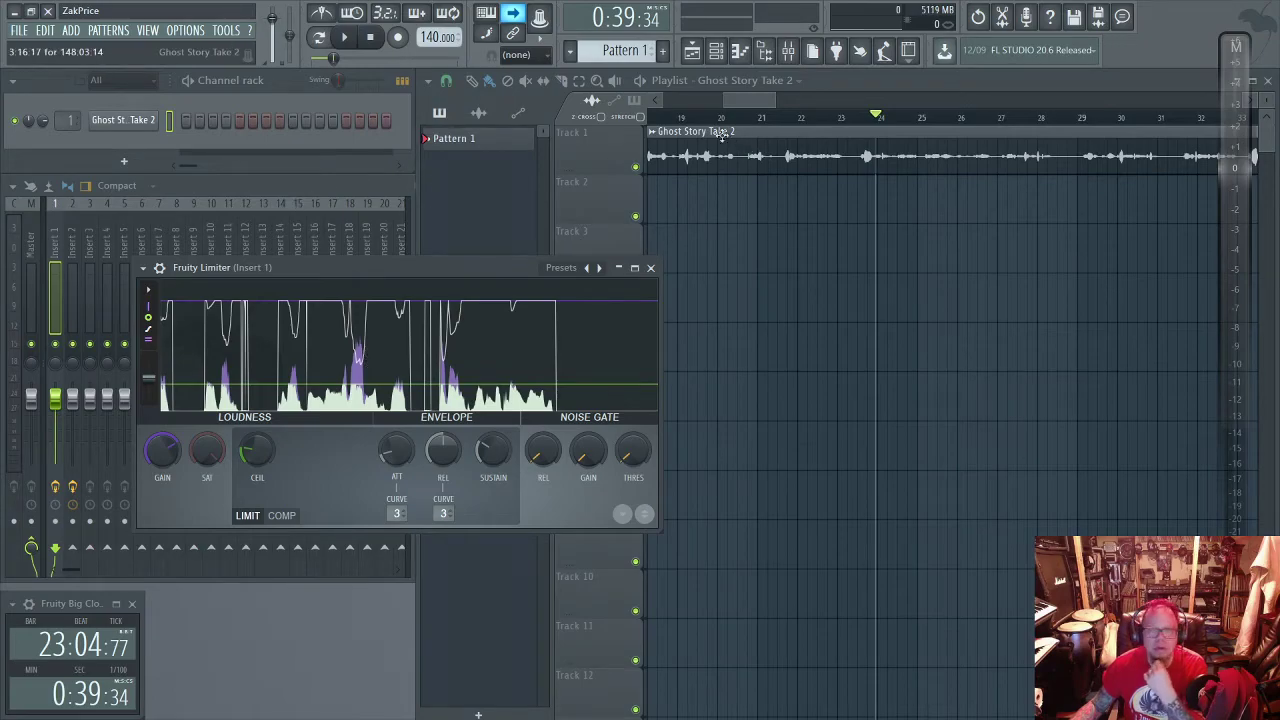
pyautogui.click(50, 11)
pyautogui.click(660, 418)
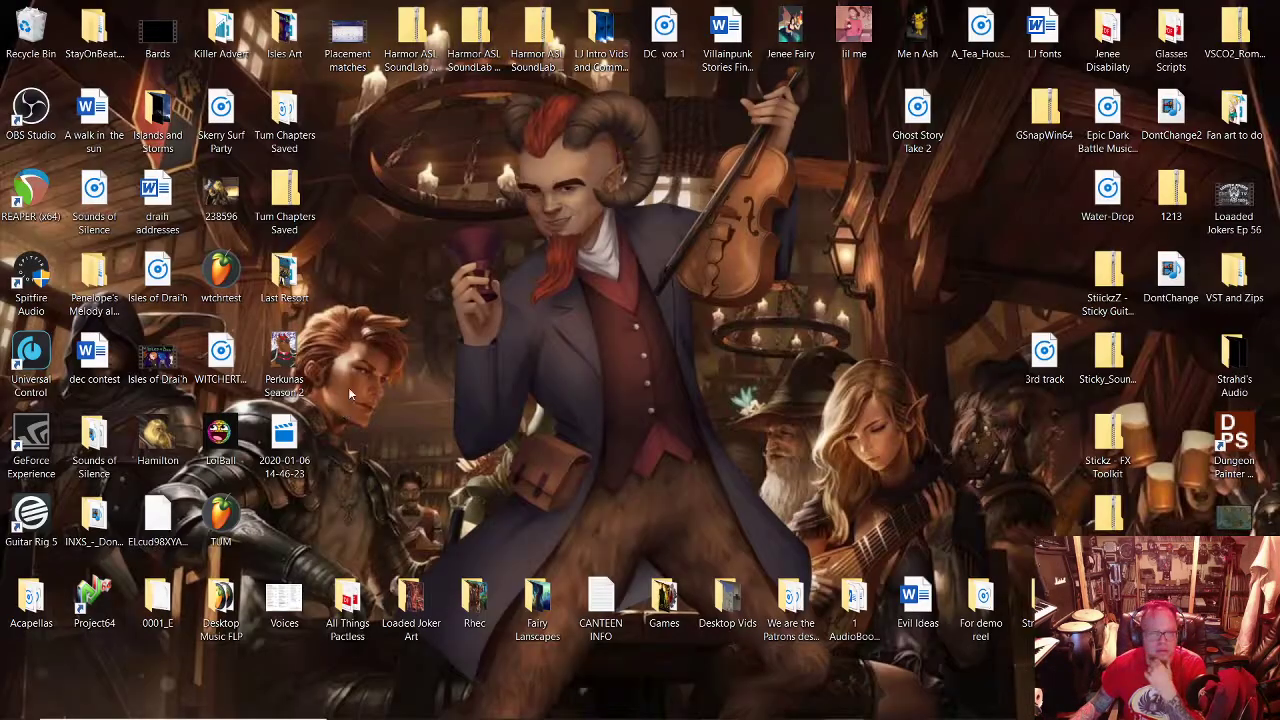
pyautogui.moveTo(708, 705)
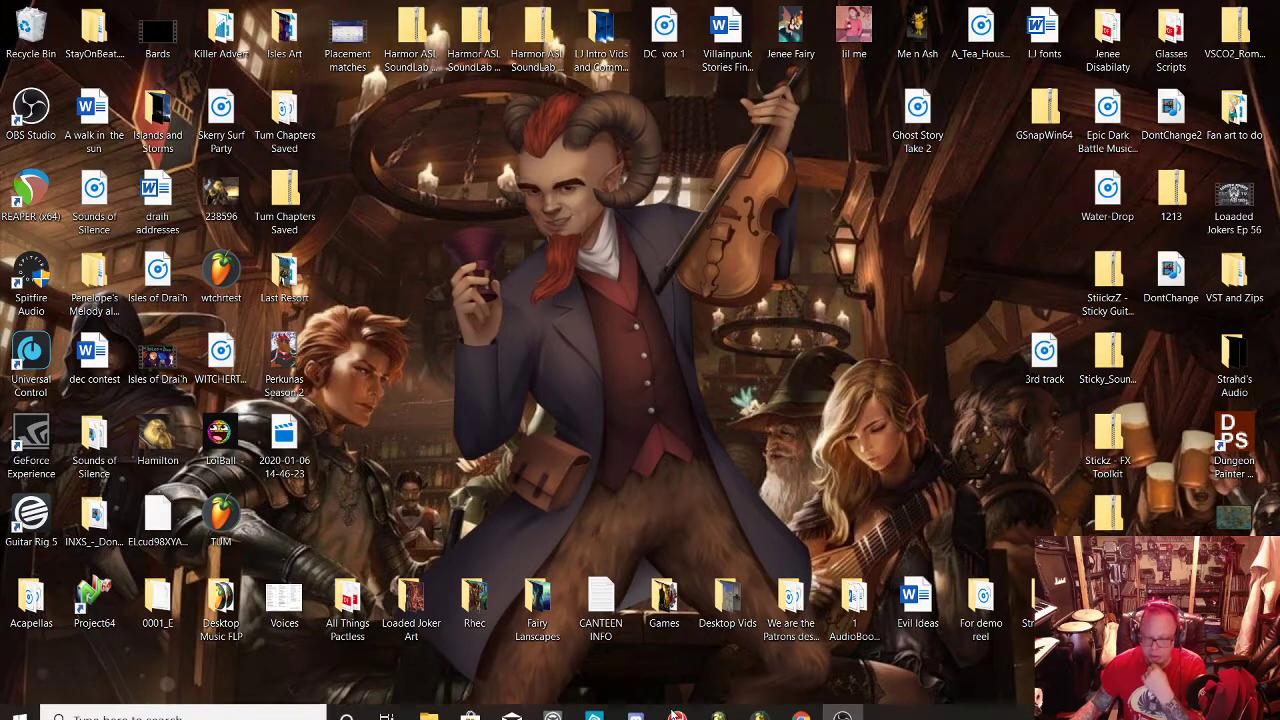
pyautogui.click(718, 704)
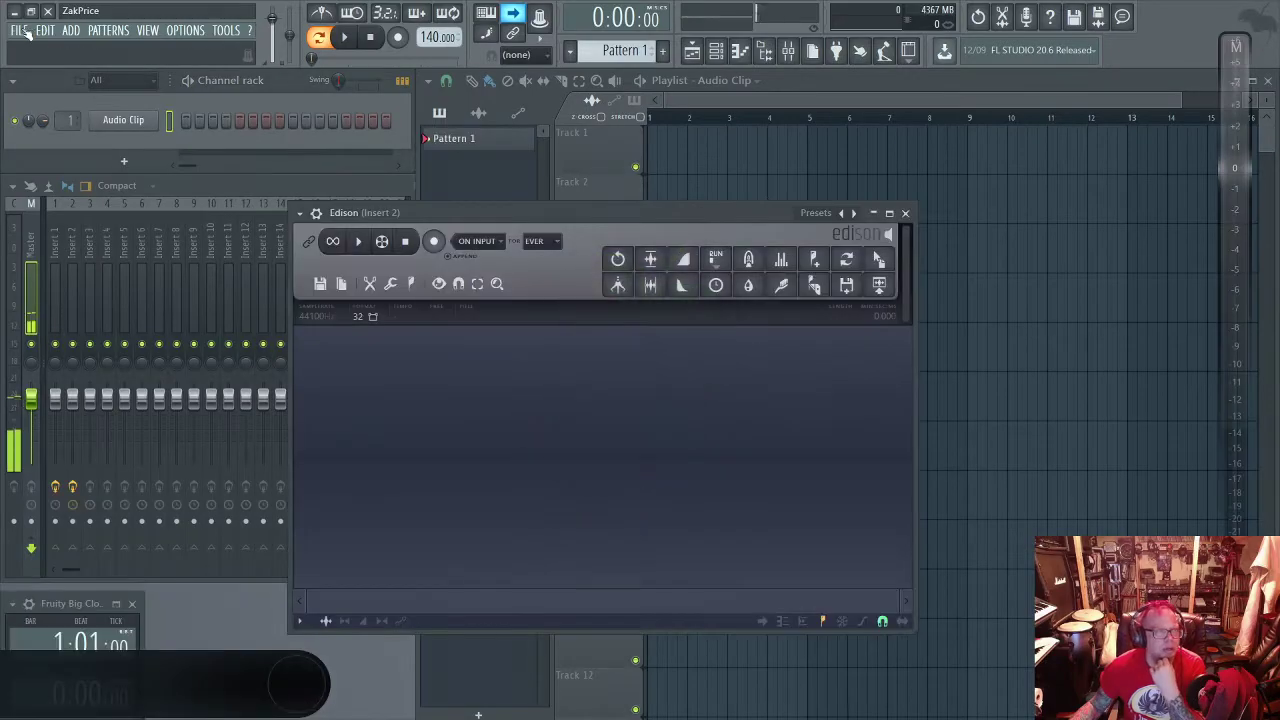
# Create a new project from the Book Record 1 template and close the Edison window.
pyautogui.click(18, 30)
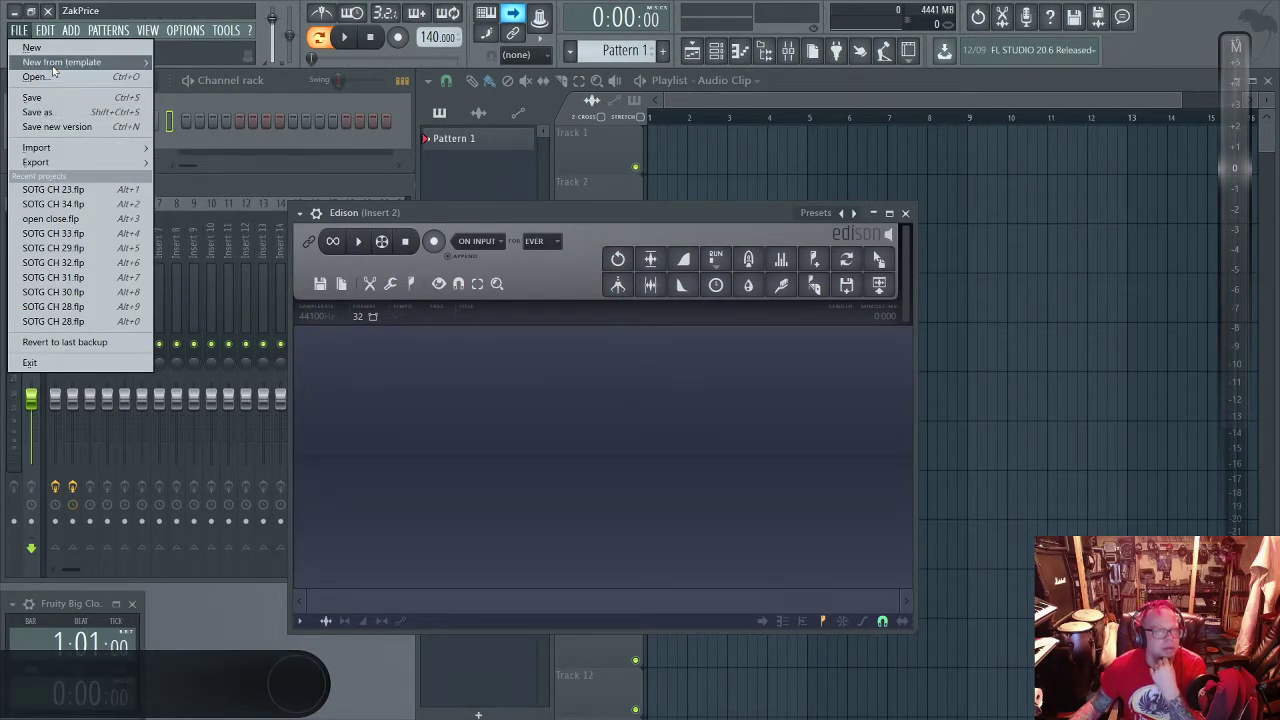
pyautogui.moveTo(56, 63)
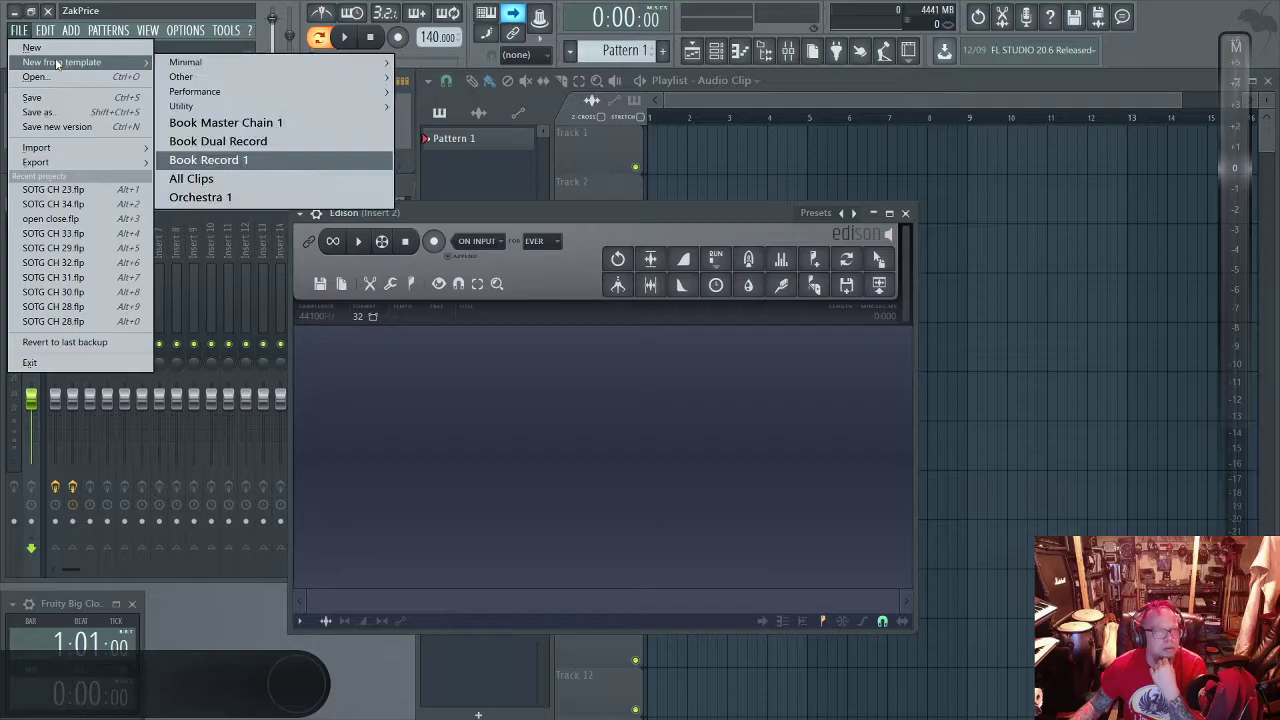
pyautogui.click(237, 167)
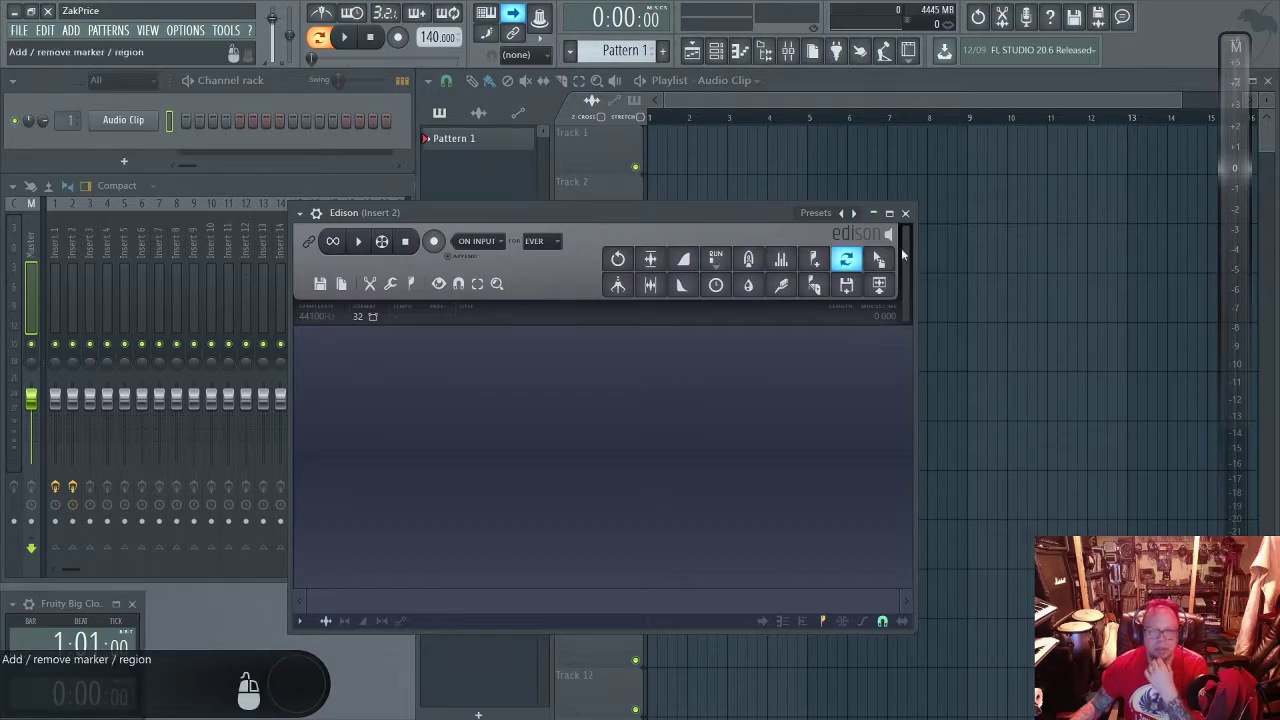
pyautogui.click(905, 213)
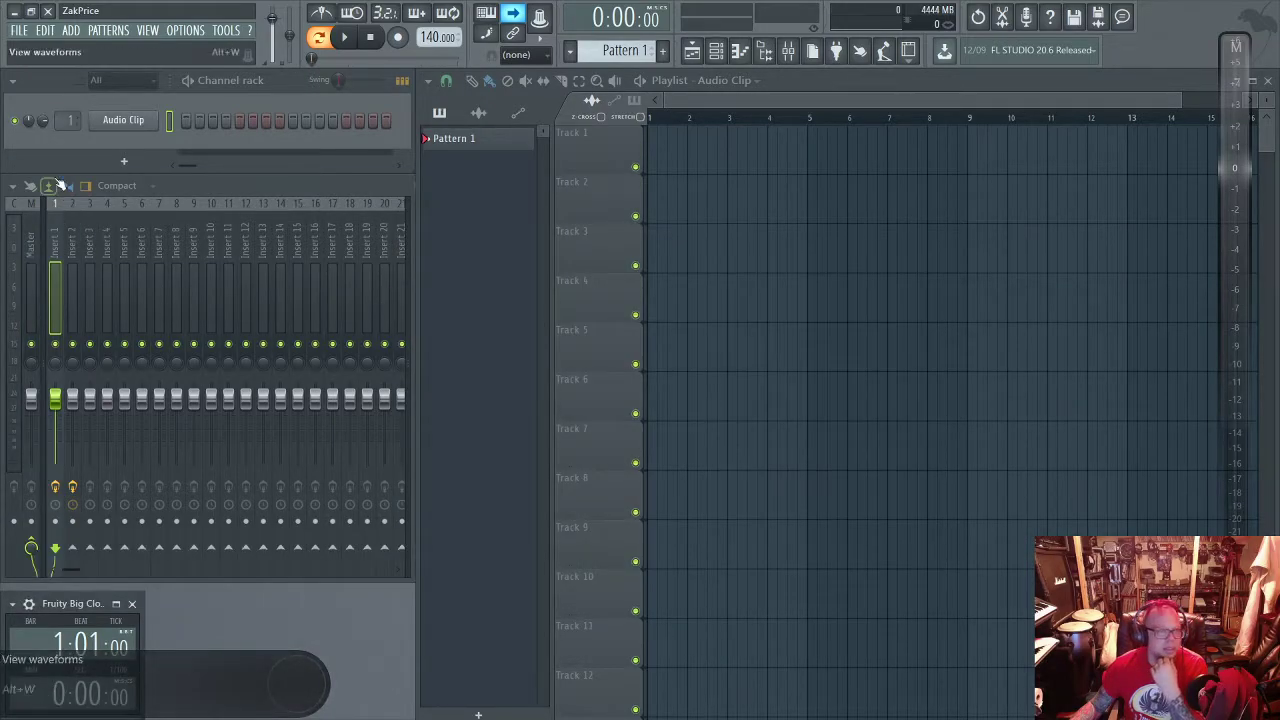
# Load Ghost Story Take 2.mp3 from the Desktop into the Audio Clip channel with Normalize on.
pyautogui.click(134, 125)
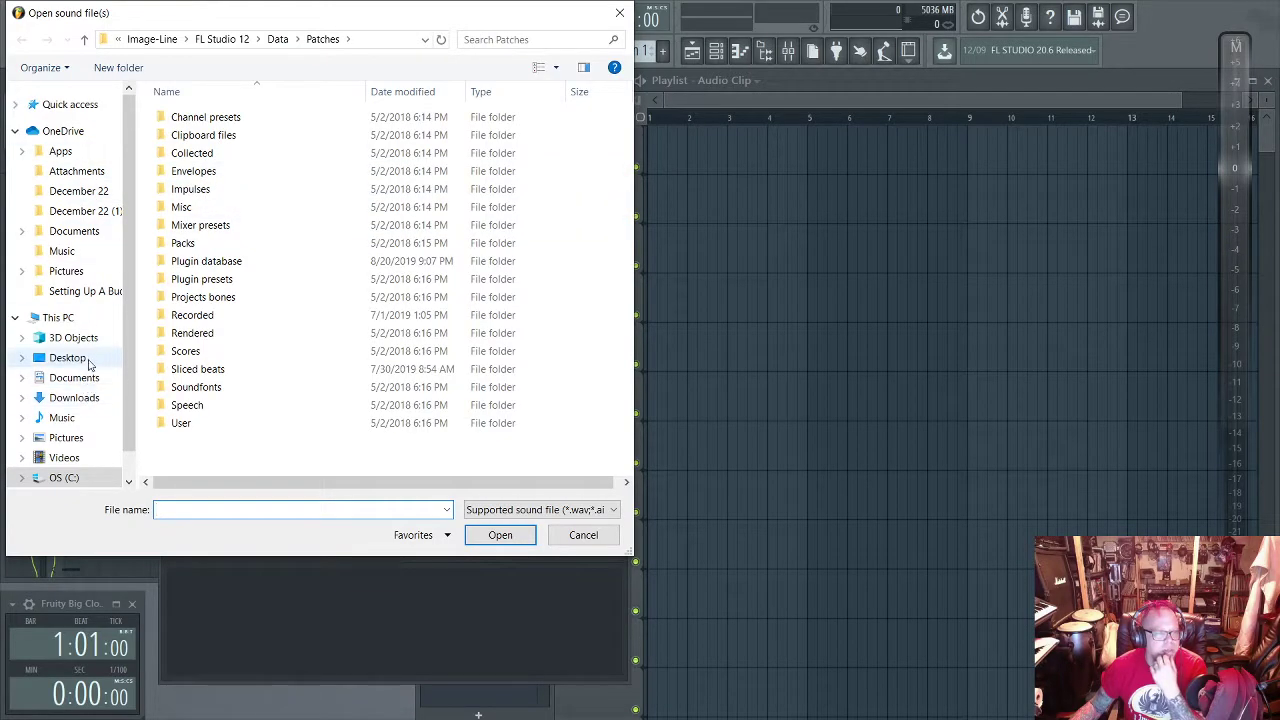
pyautogui.click(68, 357)
pyautogui.scroll(-2, 435, 403)
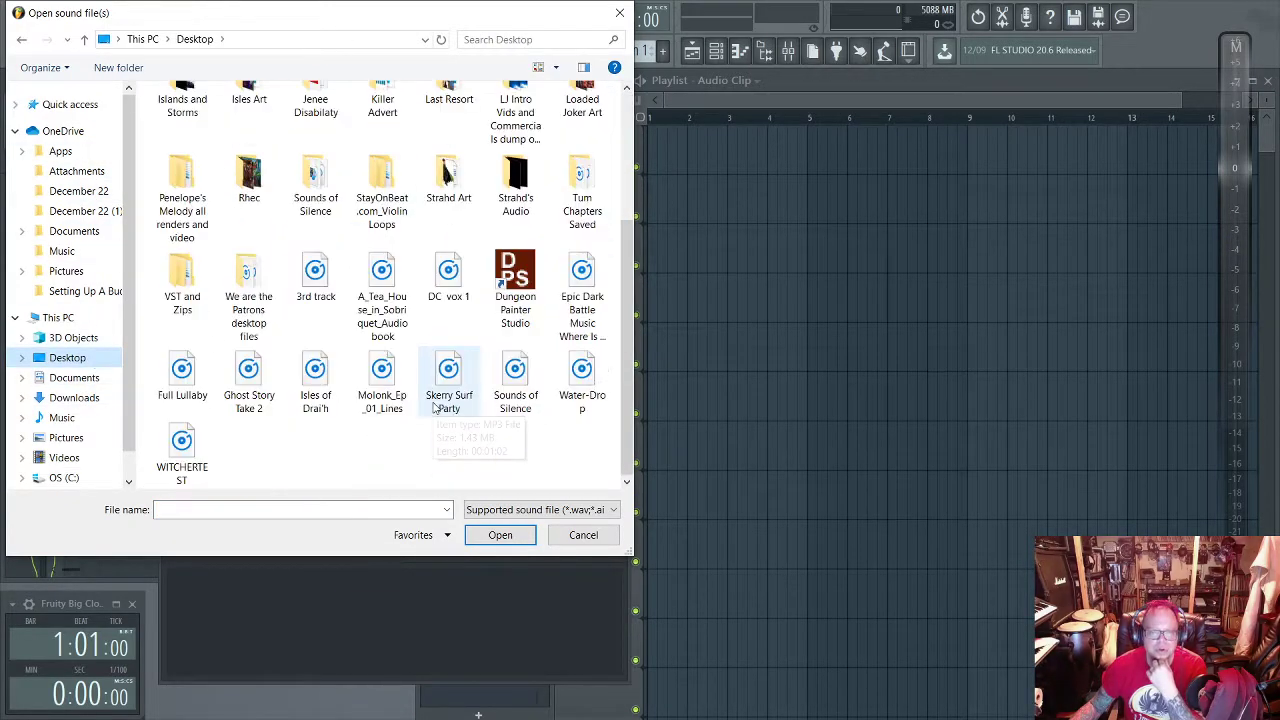
pyautogui.doubleClick(240, 375)
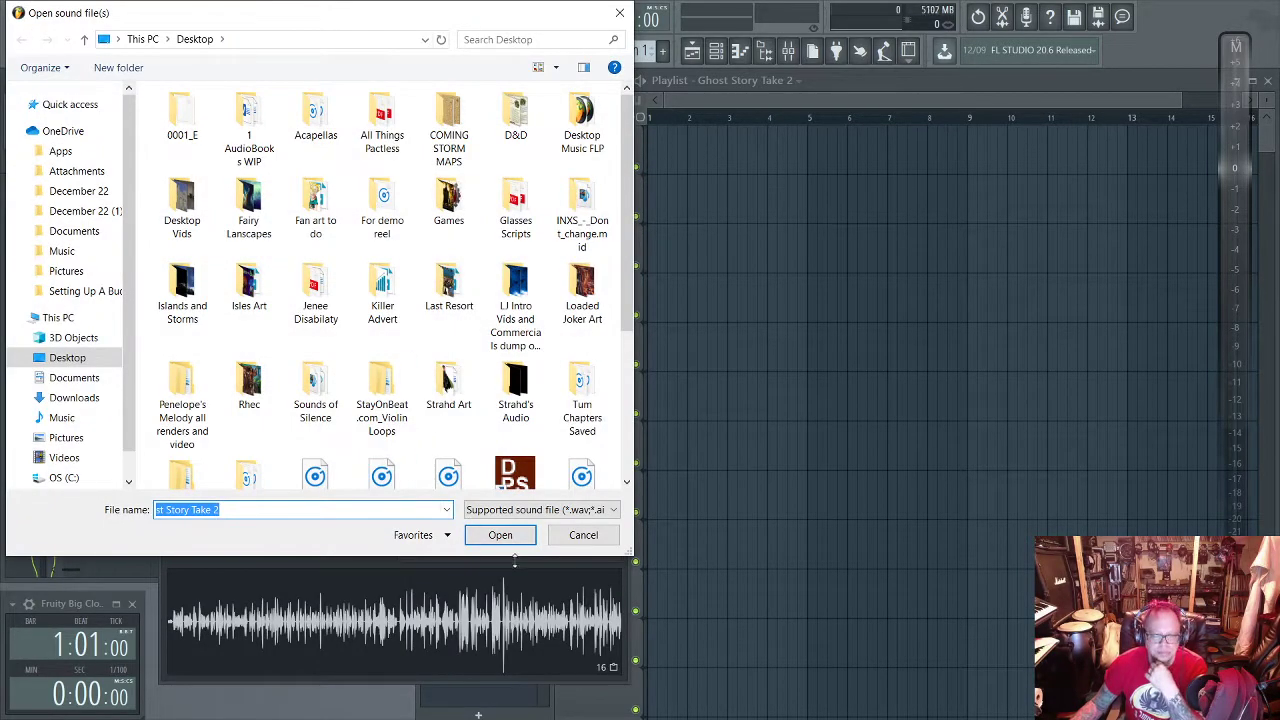
pyautogui.click(560, 535)
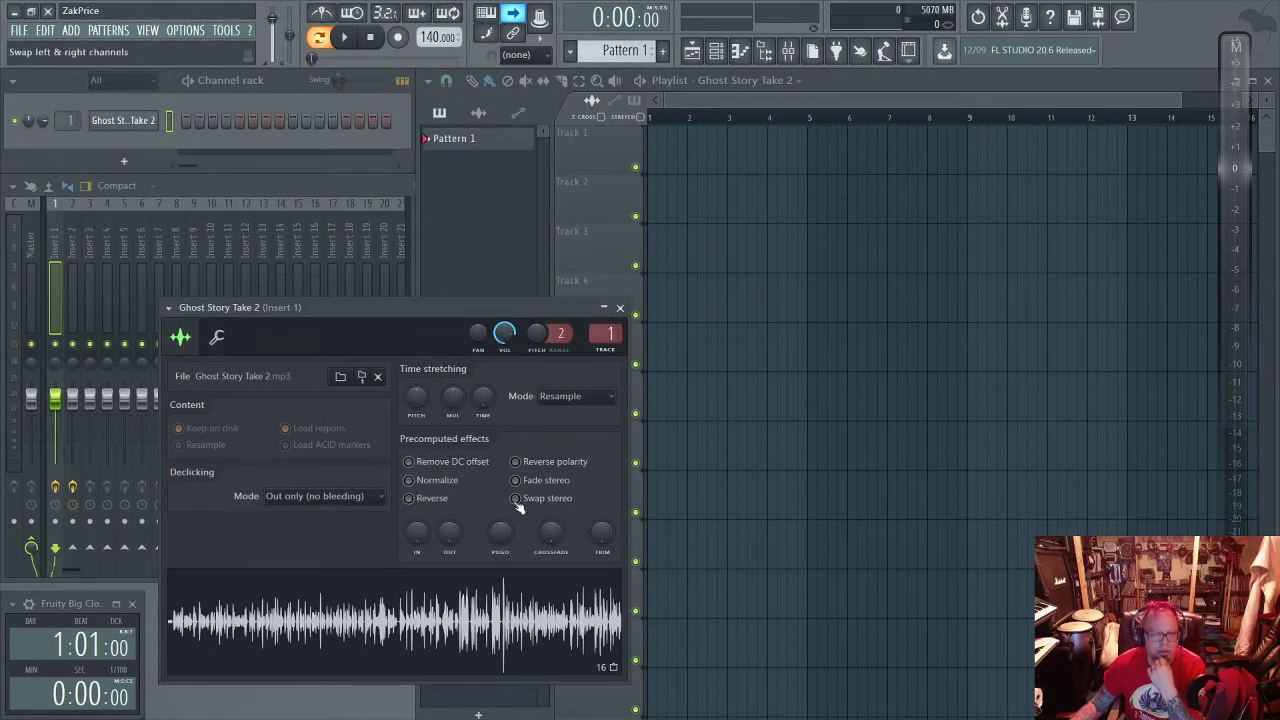
pyautogui.click(419, 484)
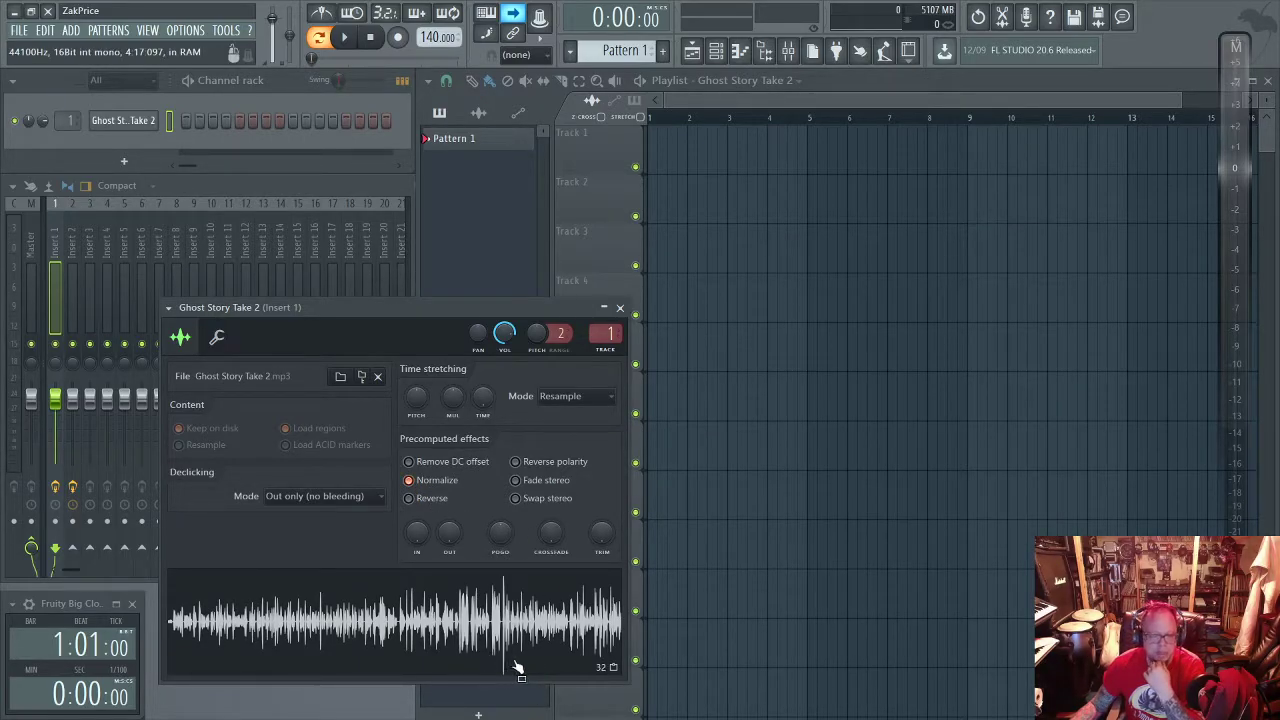
# Place the Ghost Story Take 2 clip on Track 1 at bar 1 and play it back.
pyautogui.click(620, 308)
pyautogui.click(686, 155)
pyautogui.moveTo(686, 155); pyautogui.dragTo(660, 150)
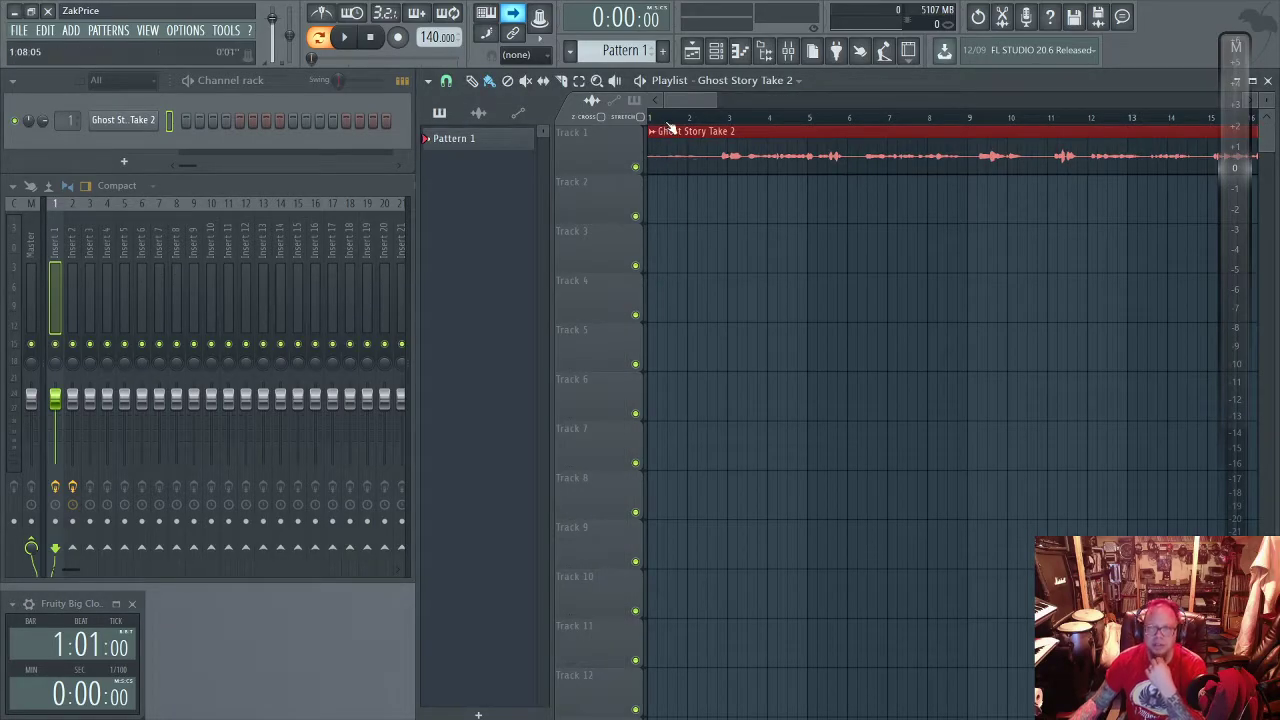
pyautogui.press('space')
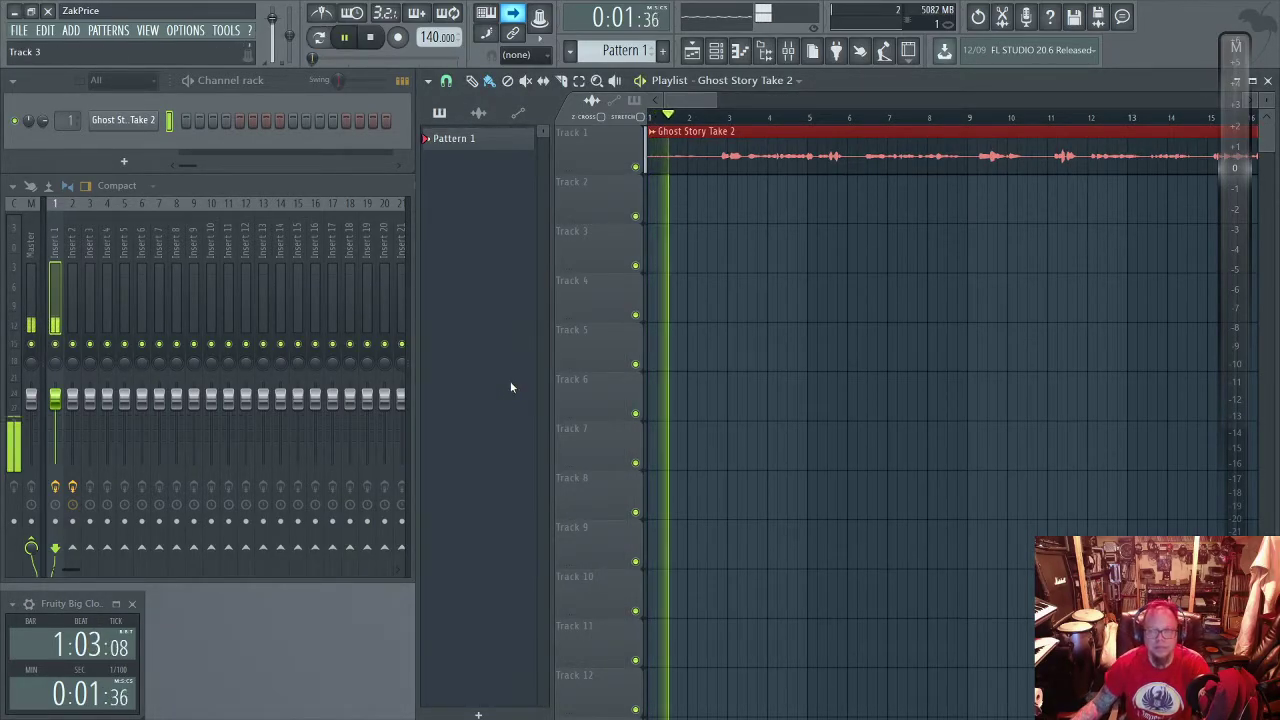
pyautogui.press('space')
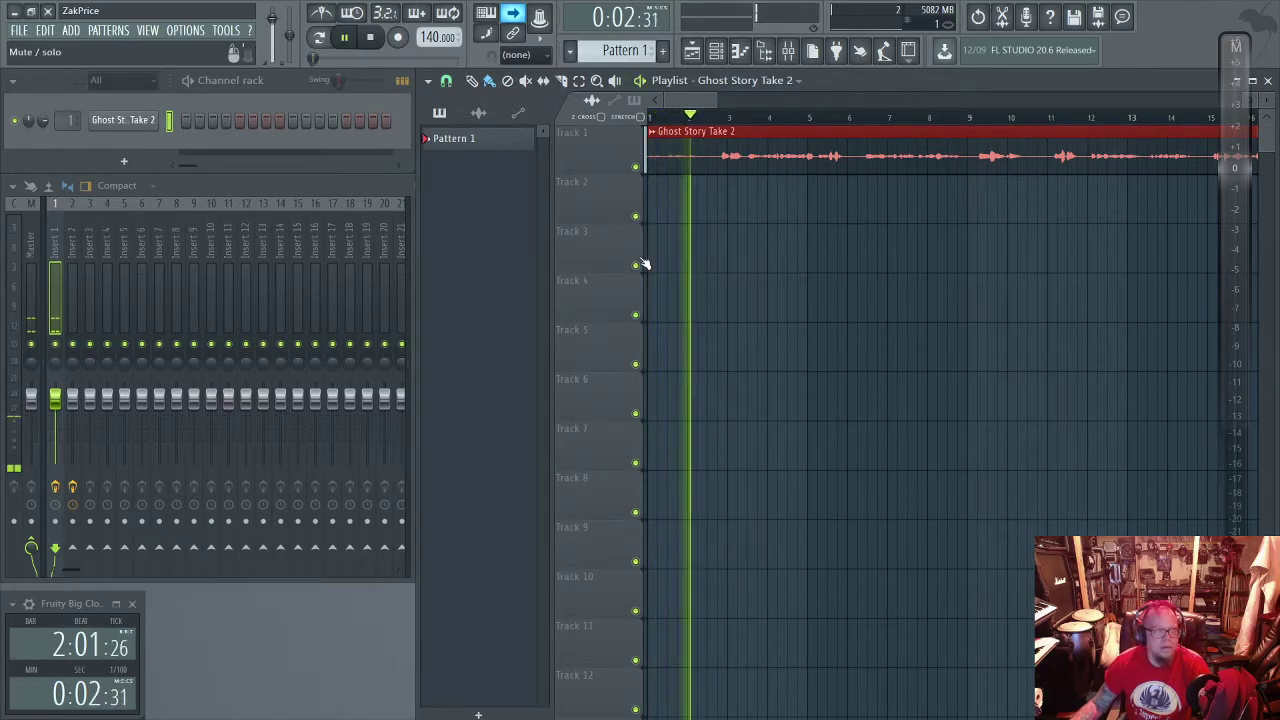
pyautogui.press('space')
pyautogui.press('space')
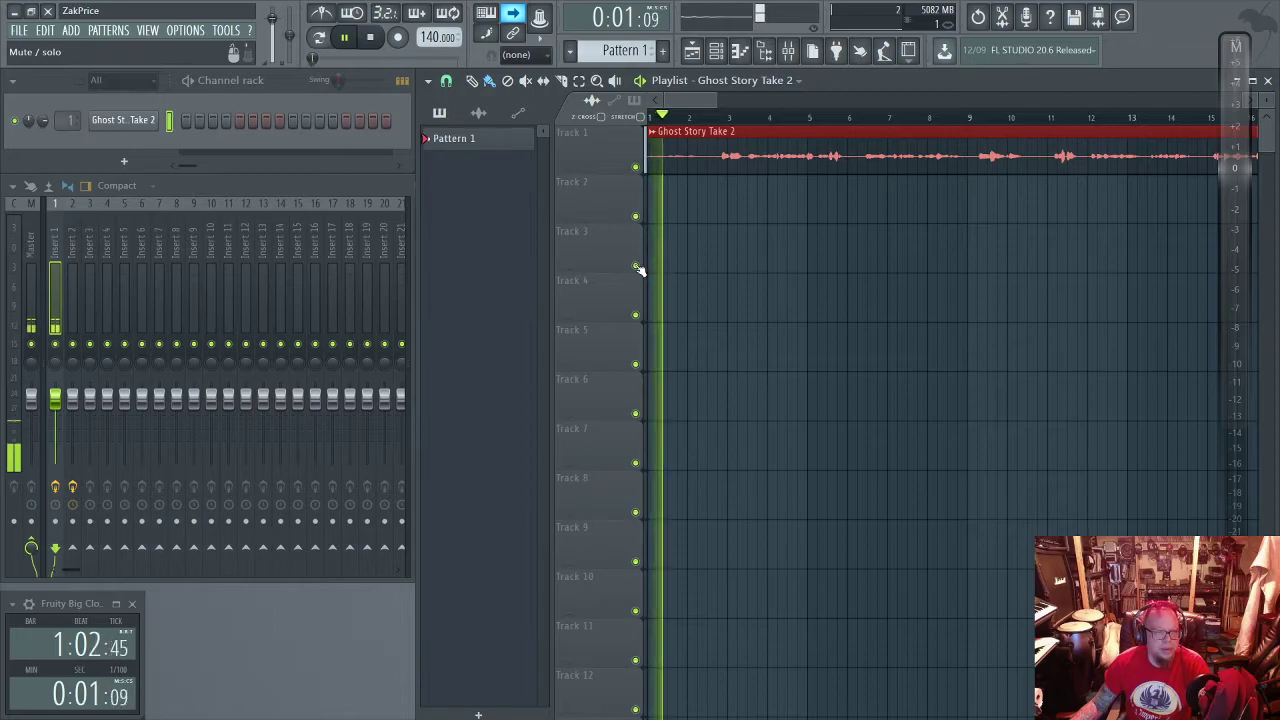
pyautogui.press('space')
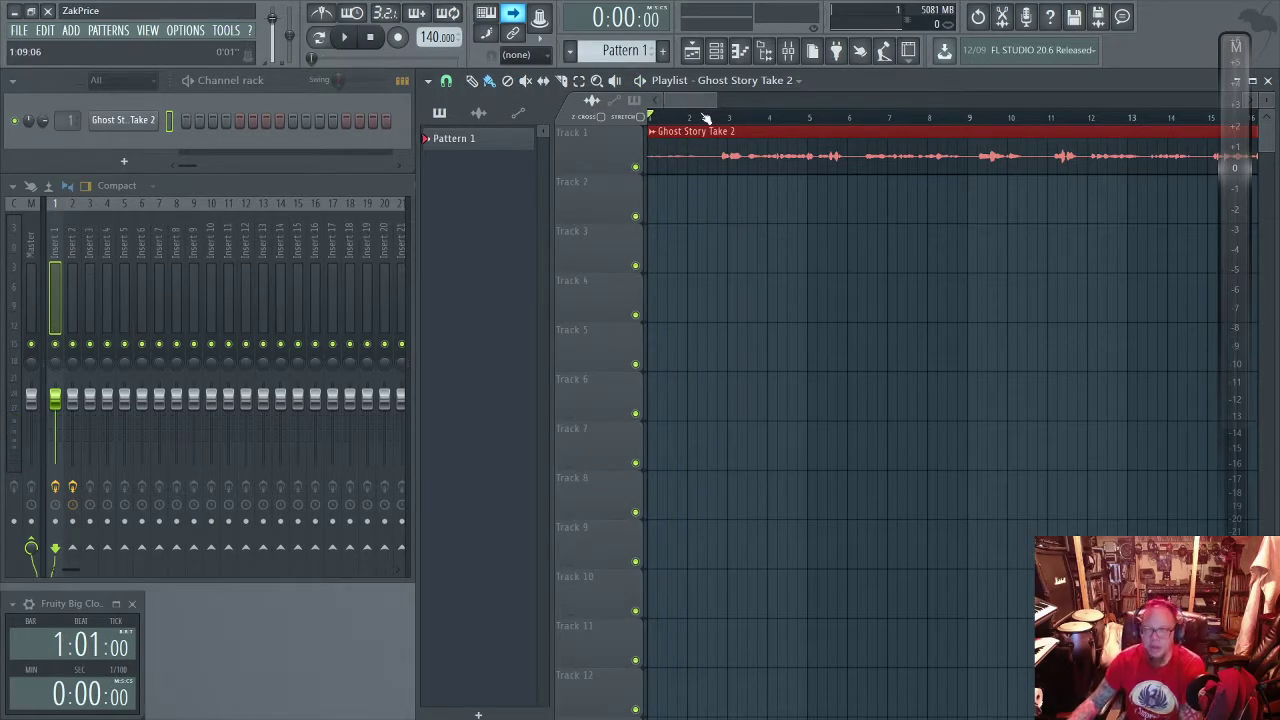
# Move the clip to start near bar 2 and listen to it again.
pyautogui.moveTo(655, 150); pyautogui.dragTo(697, 155)
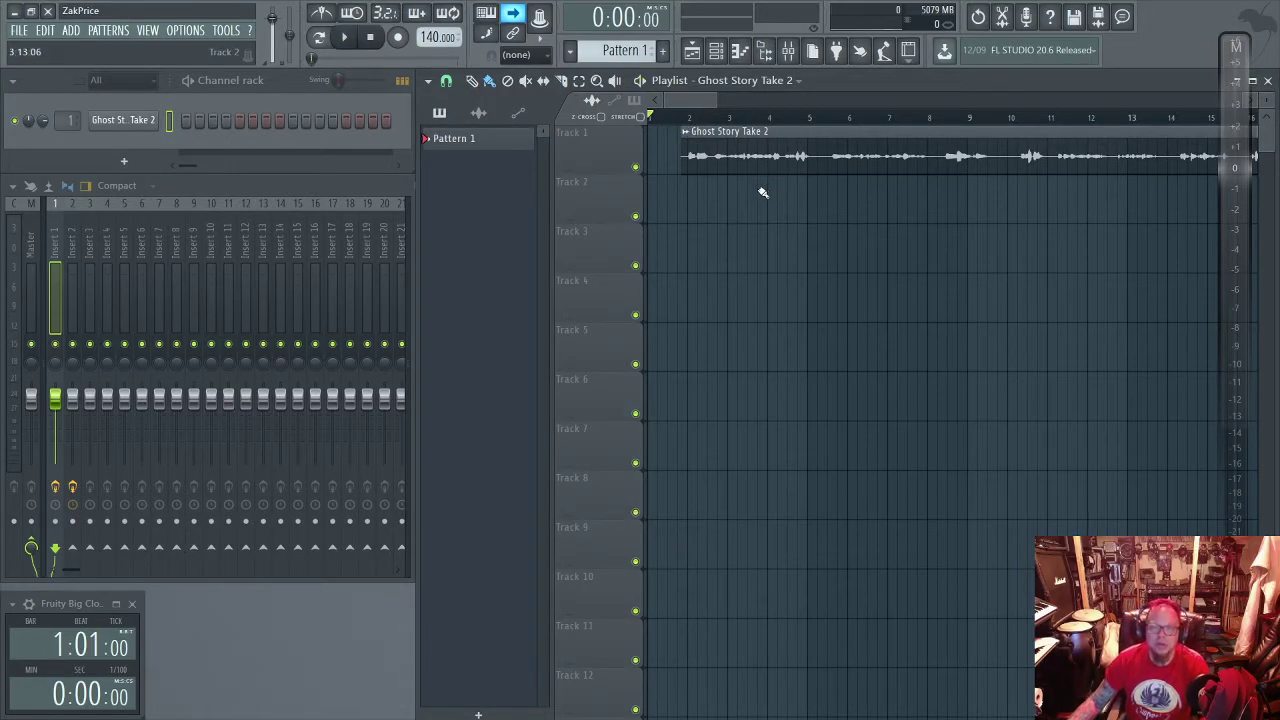
pyautogui.press('space')
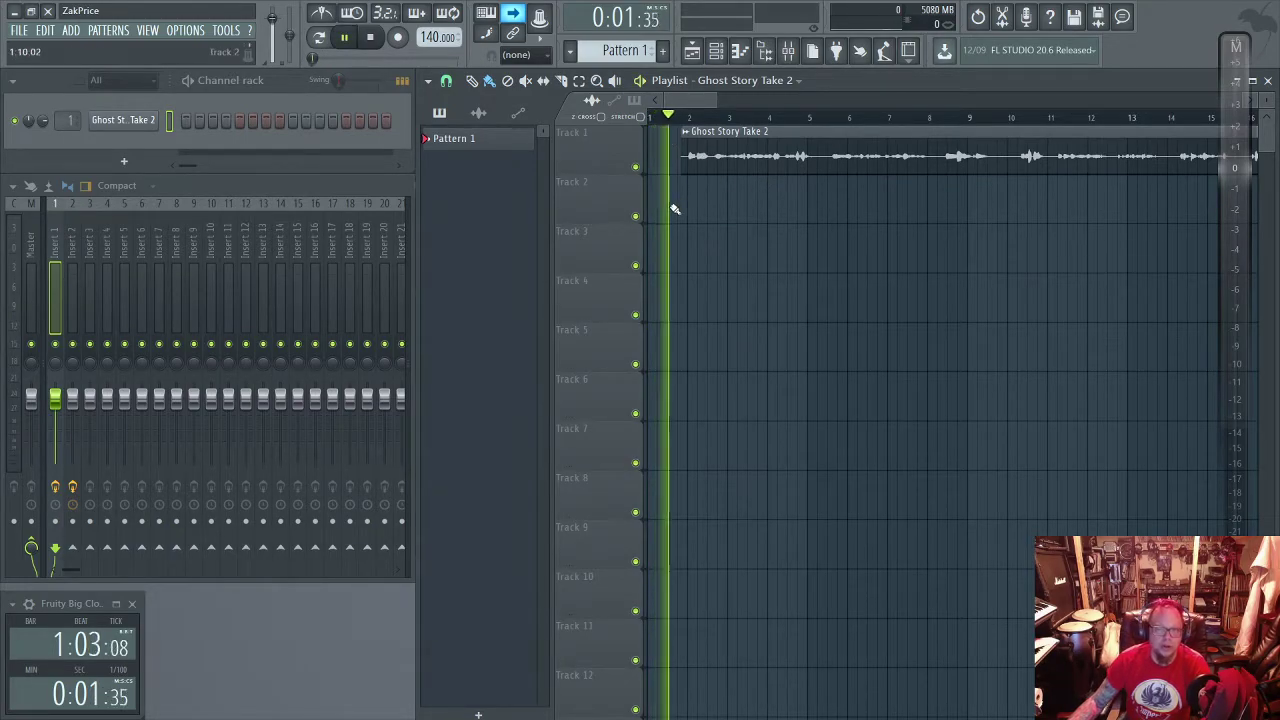
pyautogui.press('space')
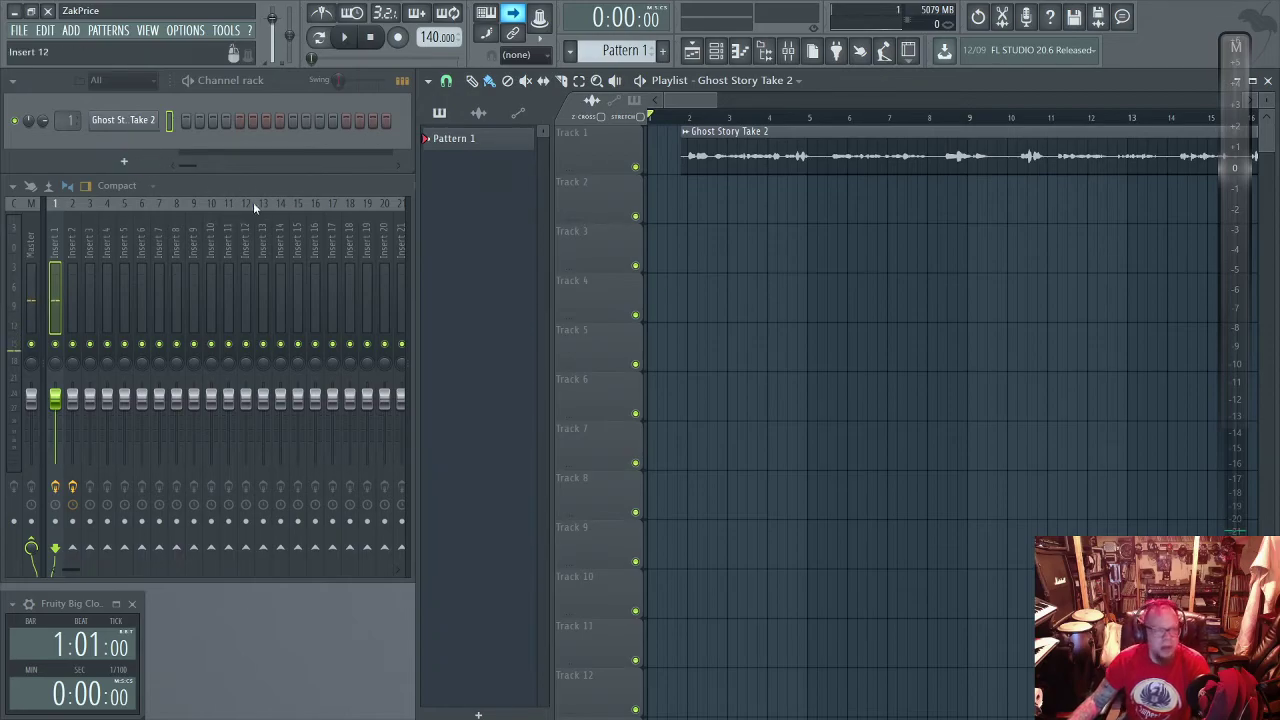
# Bypass Soundgoodizer on Mixer Insert 1 and open that insert's Fruity Limiter.
pyautogui.click(305, 191)
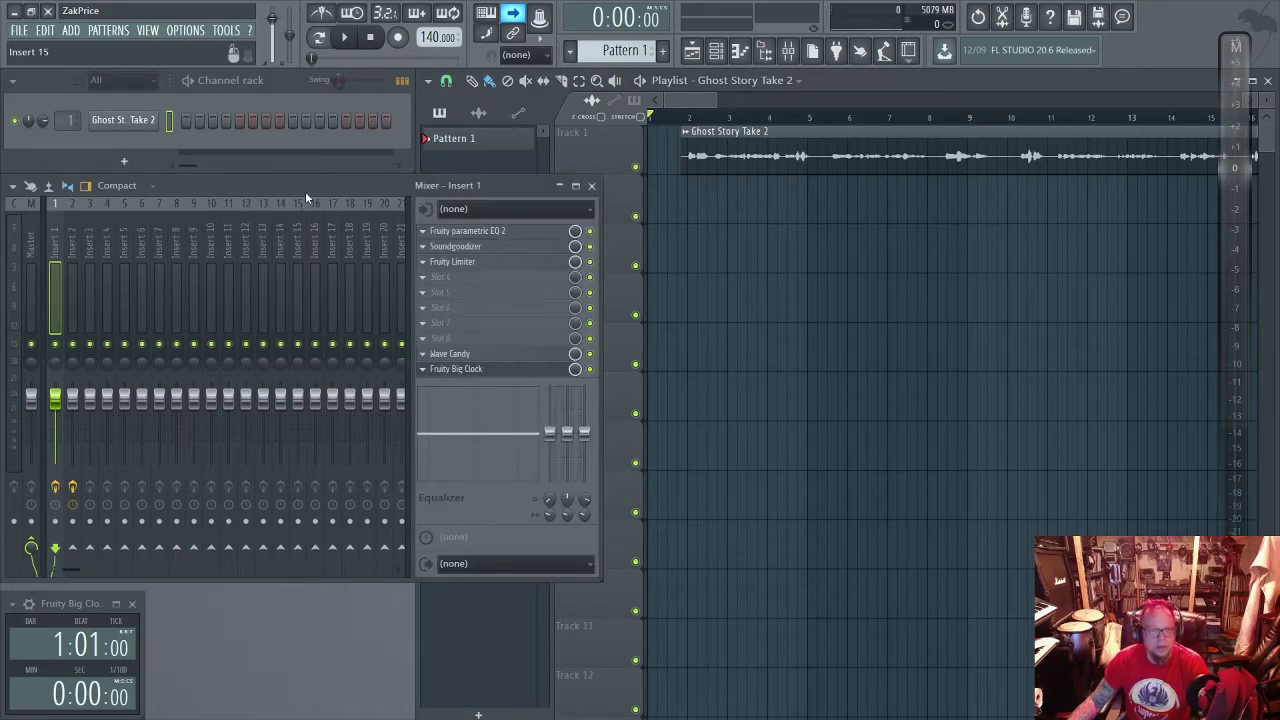
pyautogui.click(589, 247)
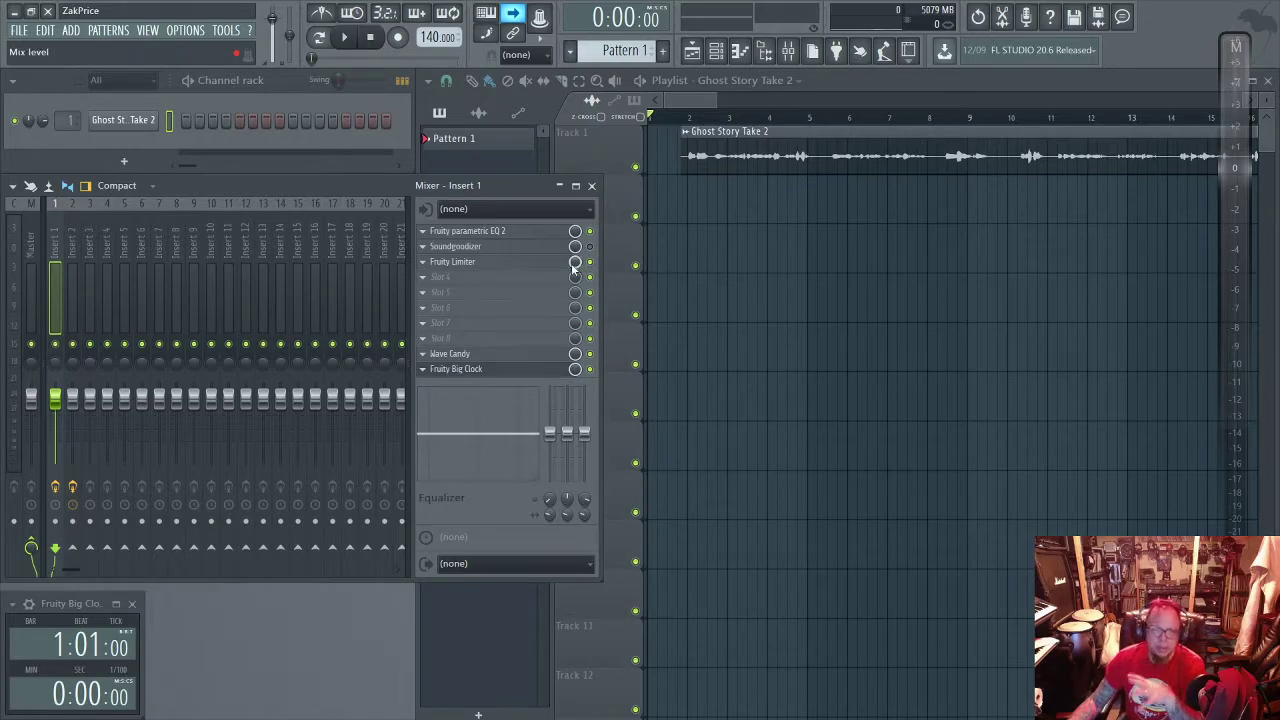
pyautogui.click(510, 247)
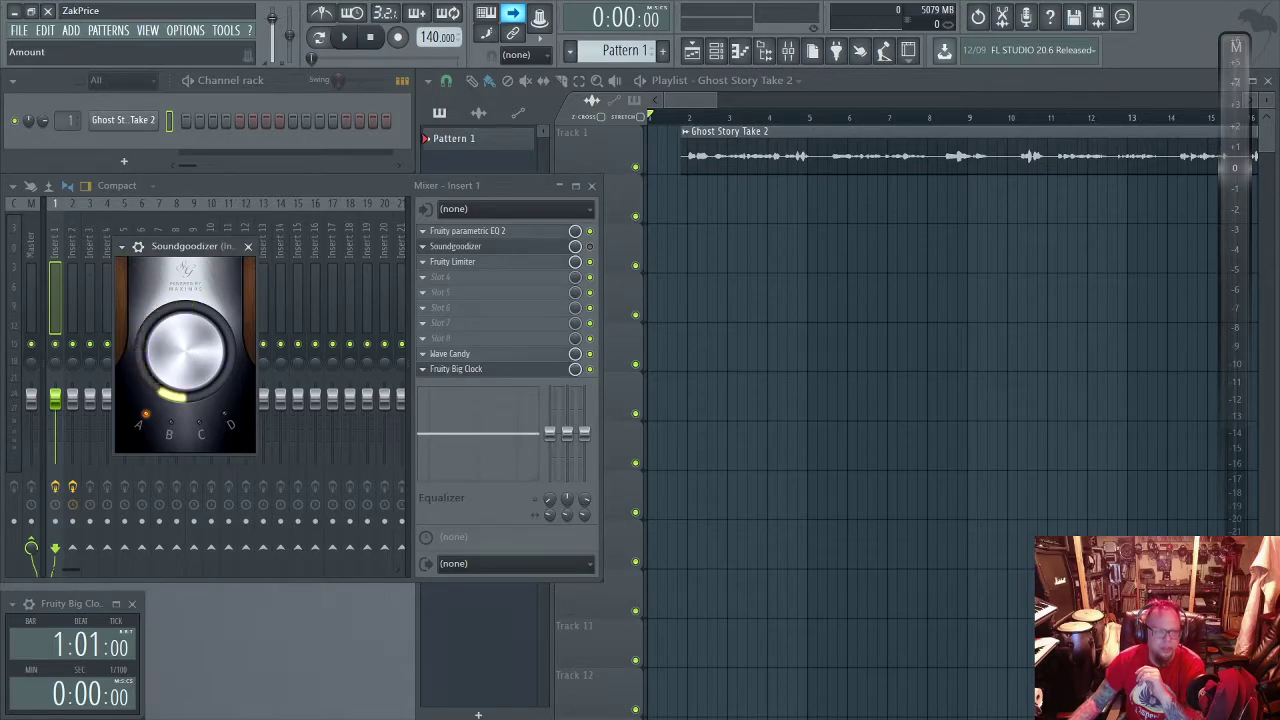
pyautogui.click(592, 248)
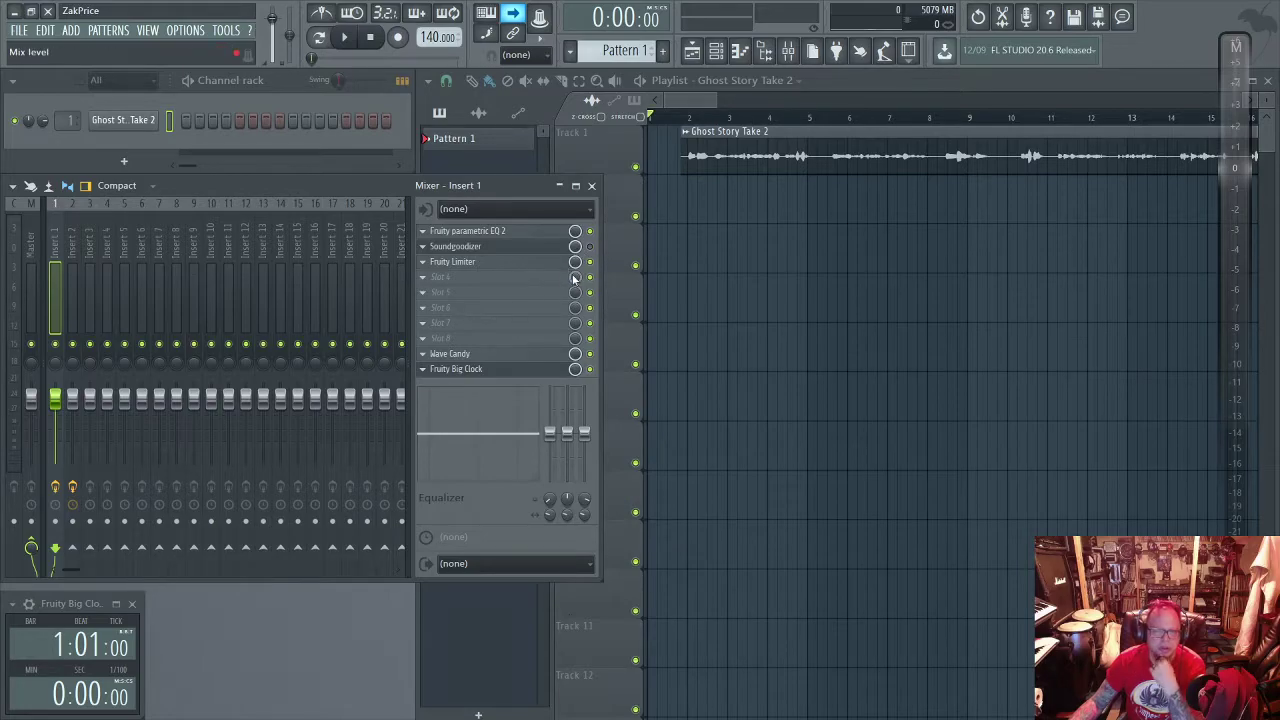
pyautogui.click(480, 262)
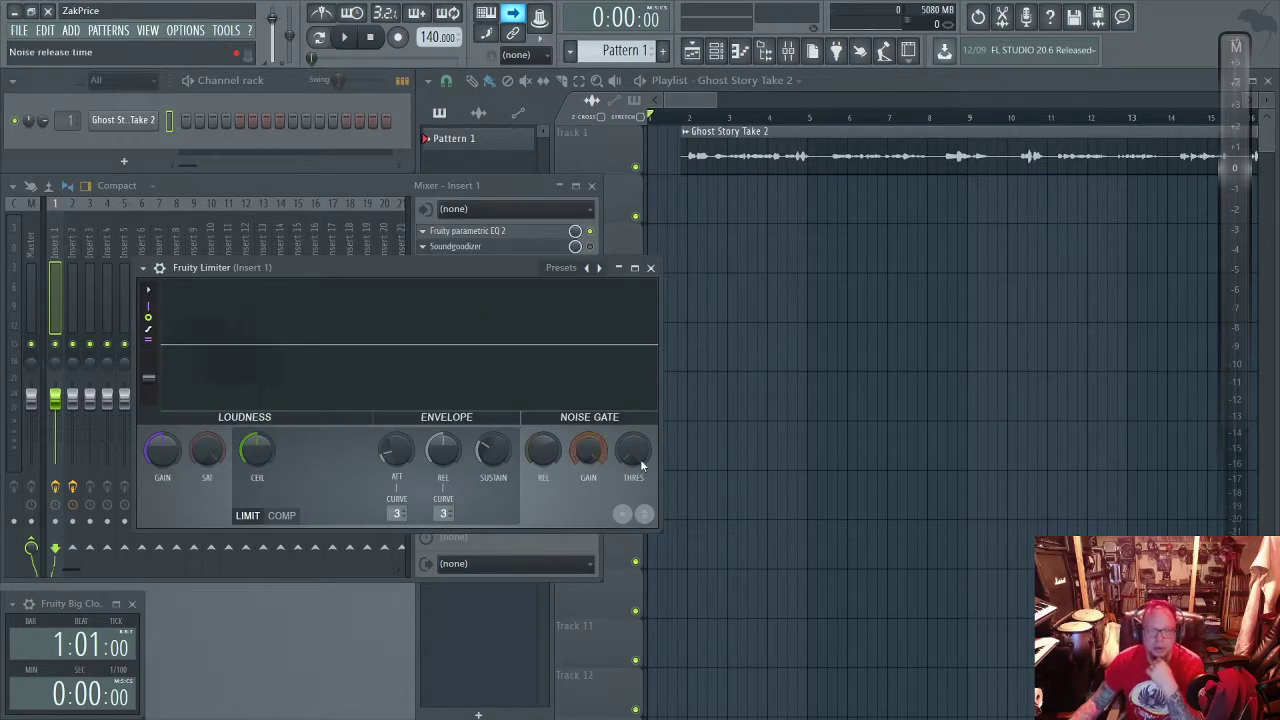
# Set the Fruity Limiter gain to 1.3 dB and ceiling to -12.8 dB during playback.
pyautogui.rightClick(1233, 391)
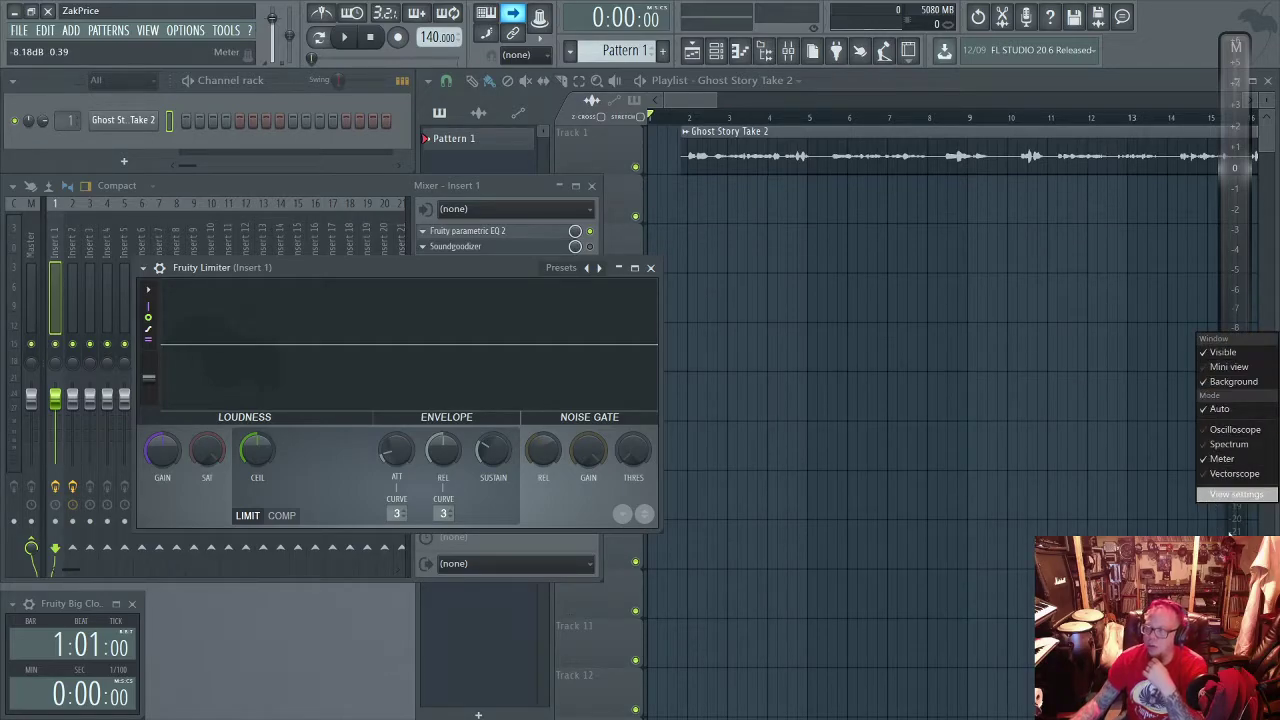
pyautogui.click(1233, 285)
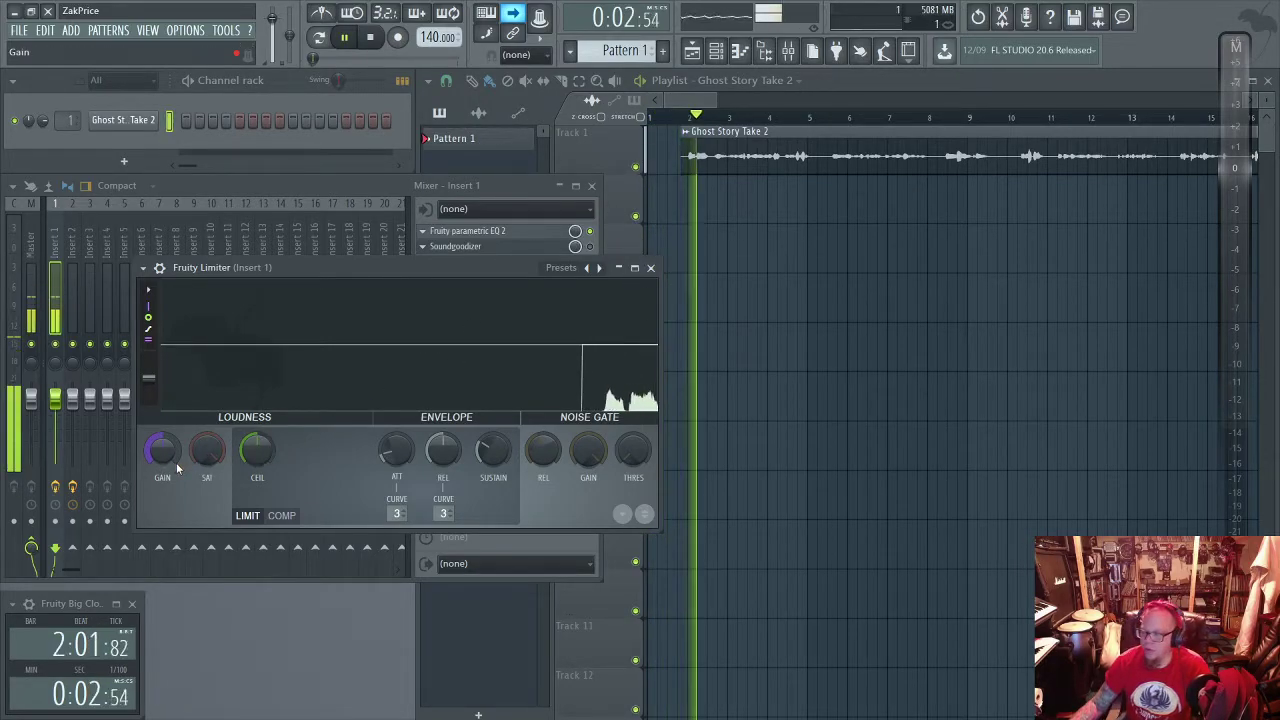
pyautogui.moveTo(176, 462); pyautogui.dragTo(176, 434)
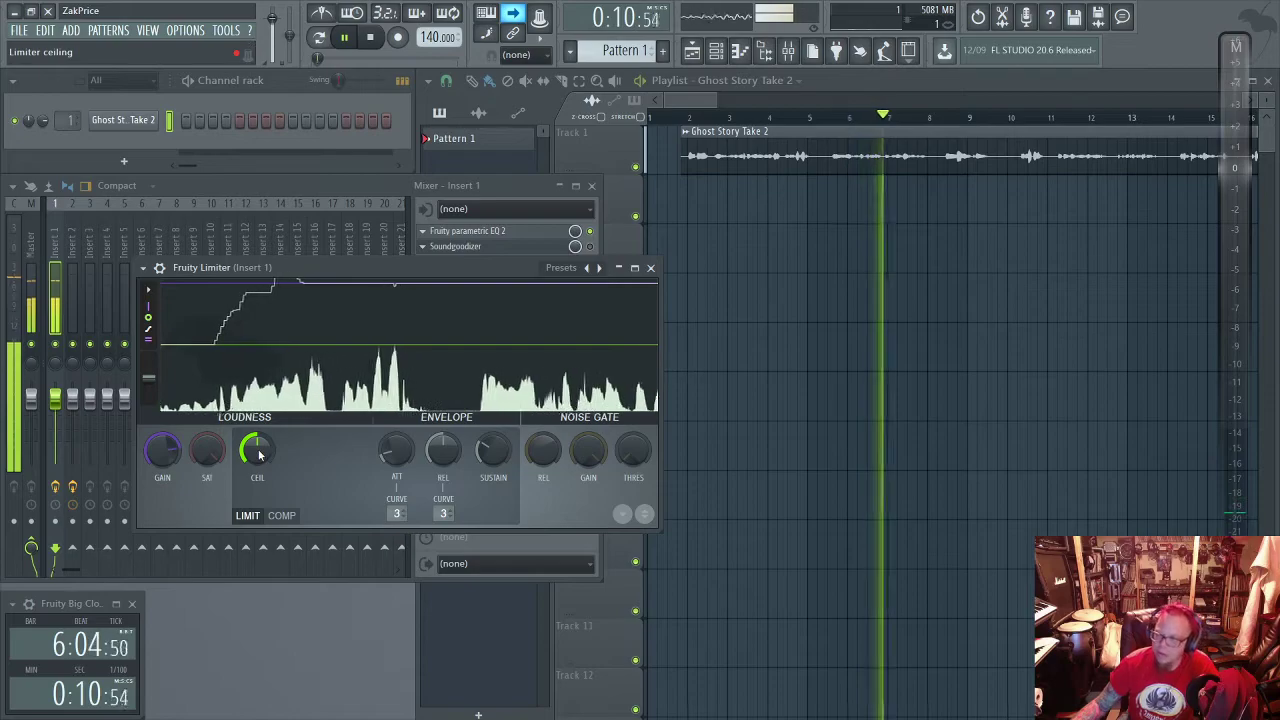
pyautogui.moveTo(257, 453); pyautogui.dragTo(257, 488)
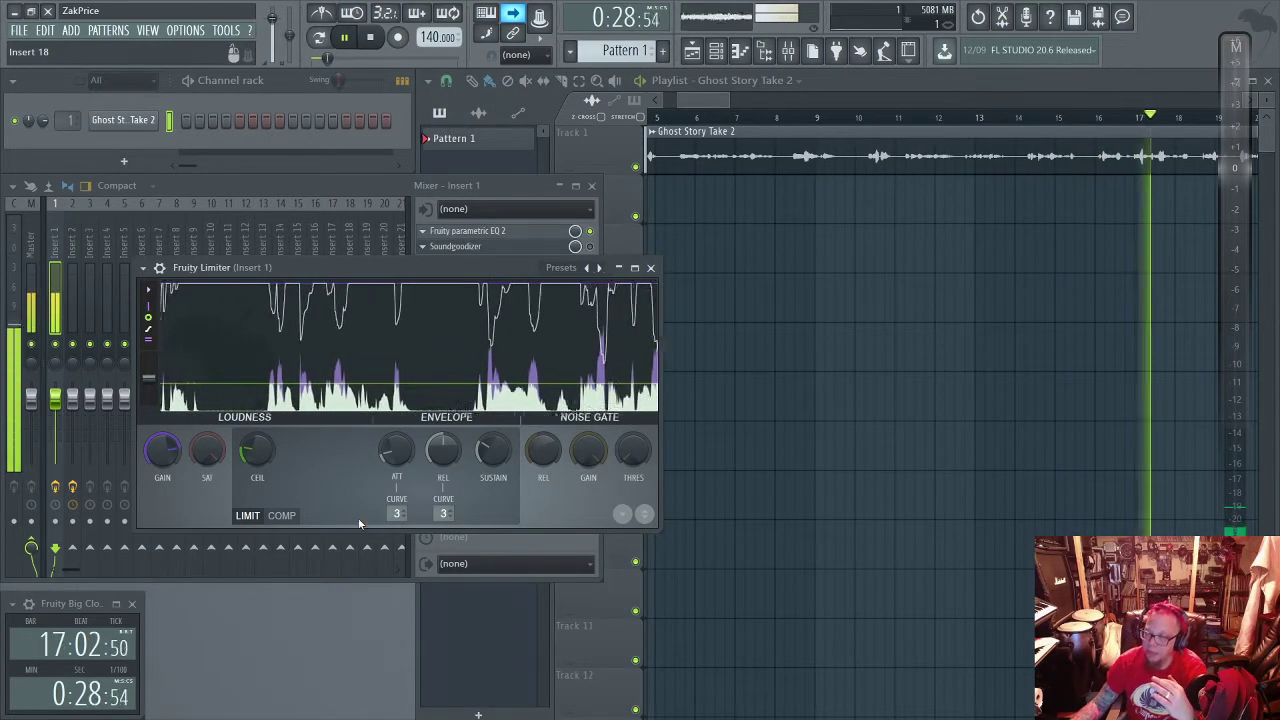
pyautogui.click(345, 44)
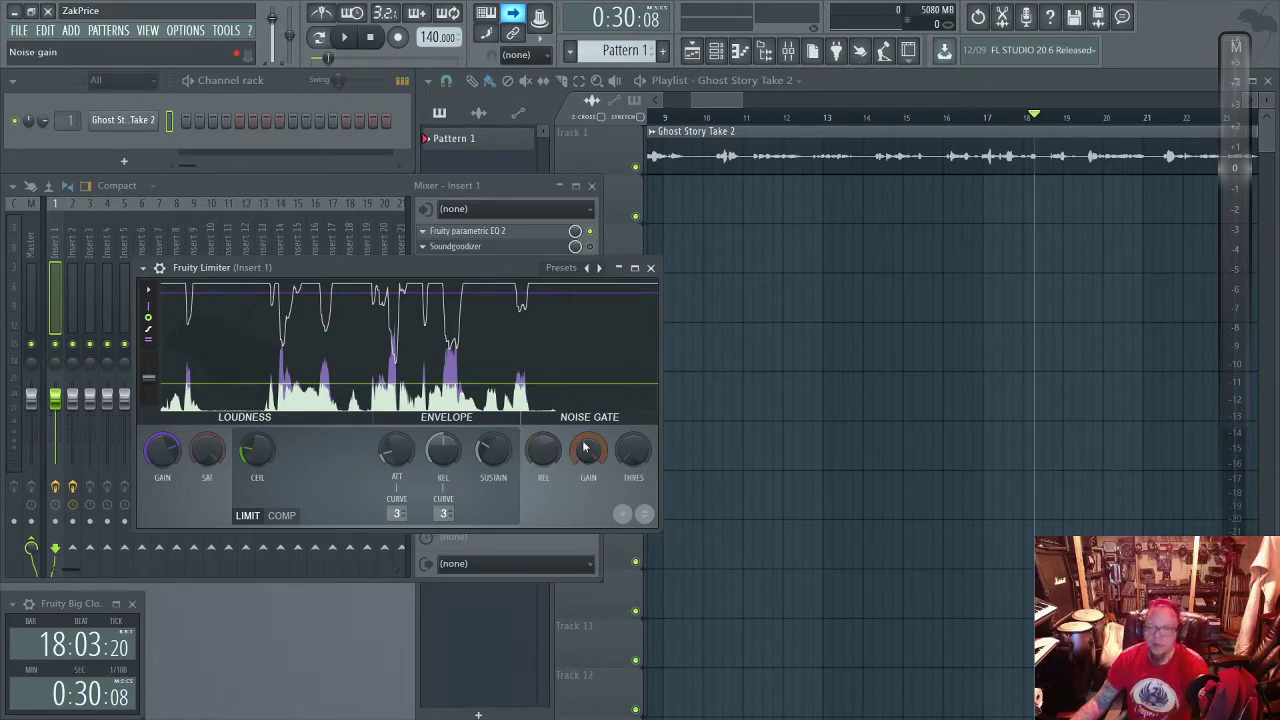
# Play from bar 16, expand the Fruity Limiter to all sections, and replay from bar 13.
pyautogui.click(930, 122)
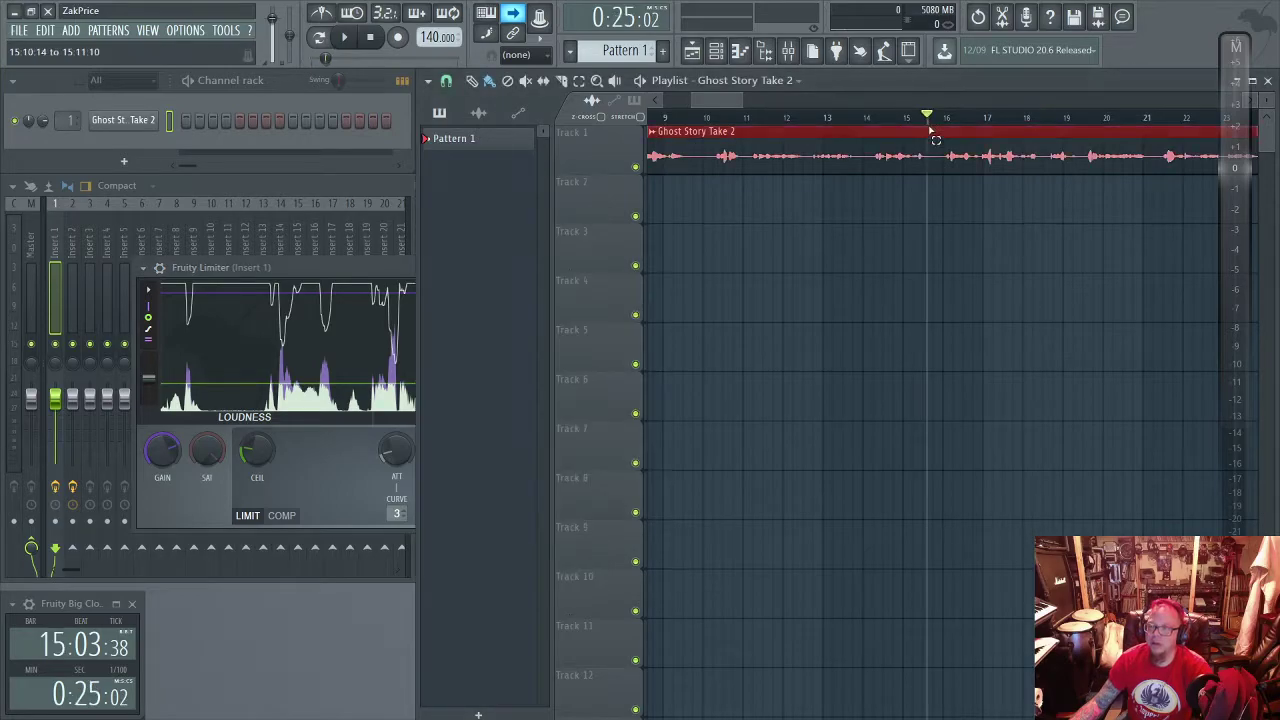
pyautogui.press('space')
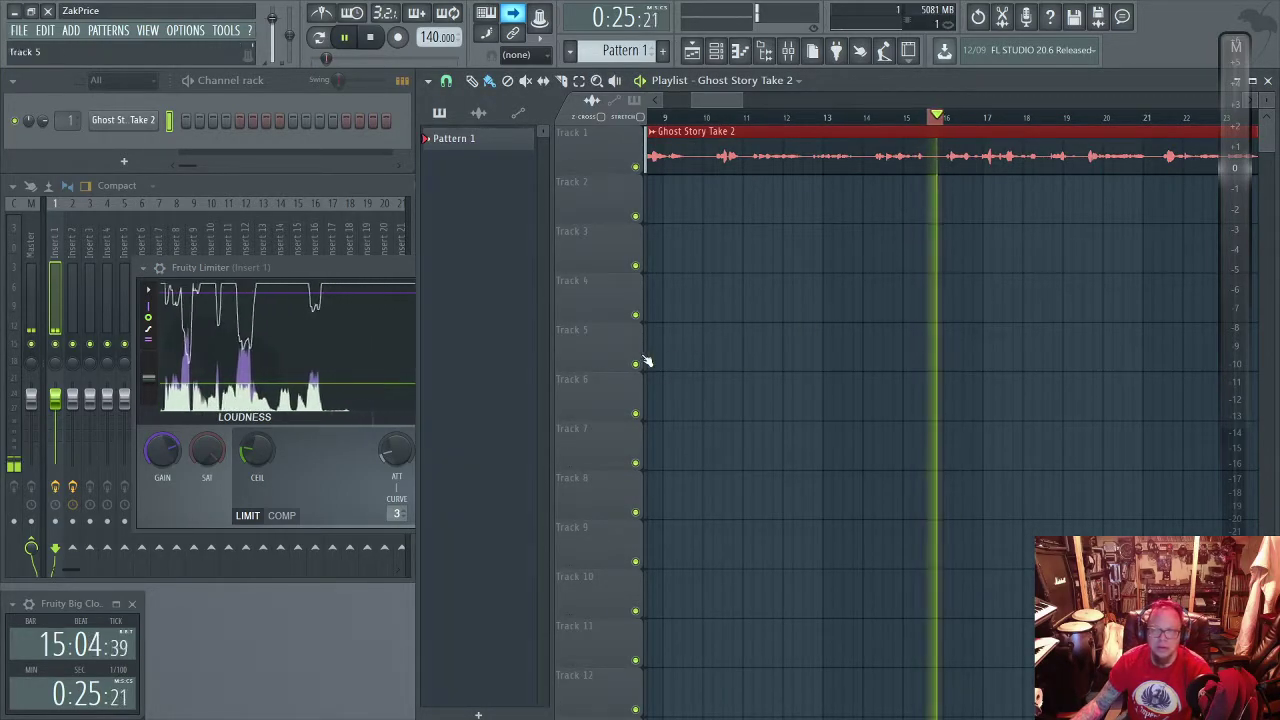
pyautogui.press('space')
pyautogui.click(372, 267)
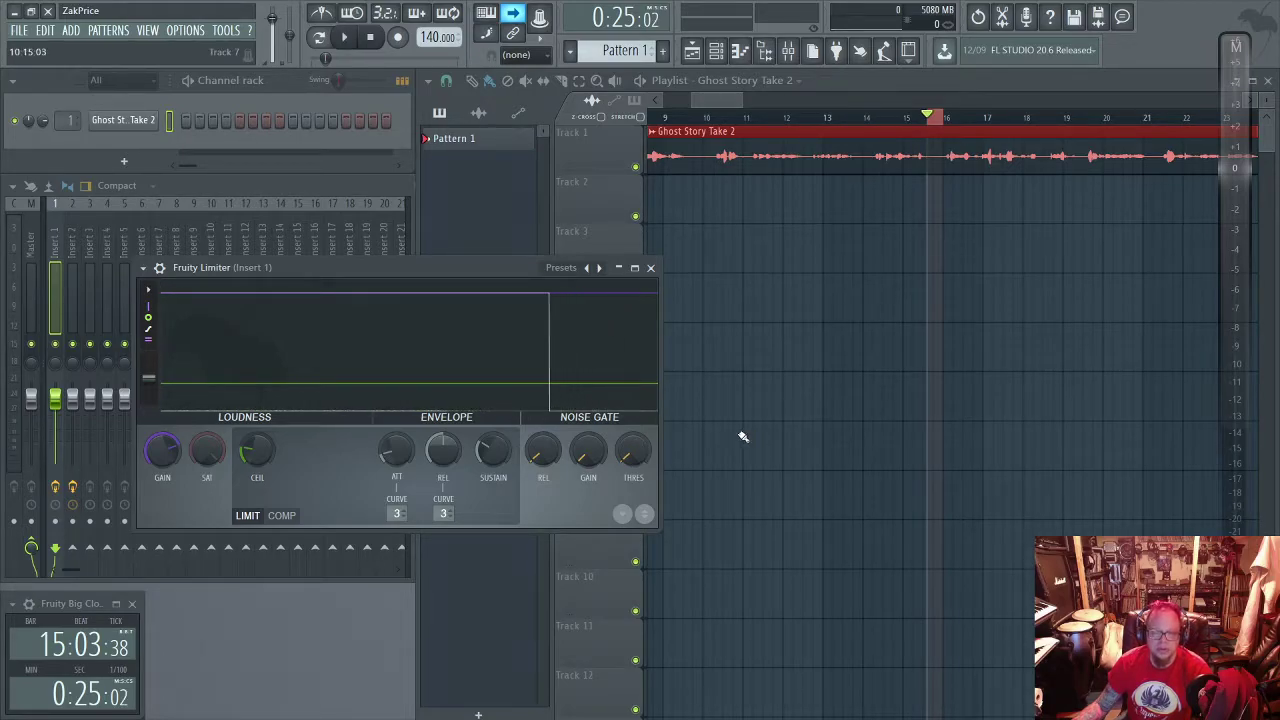
pyautogui.press('space')
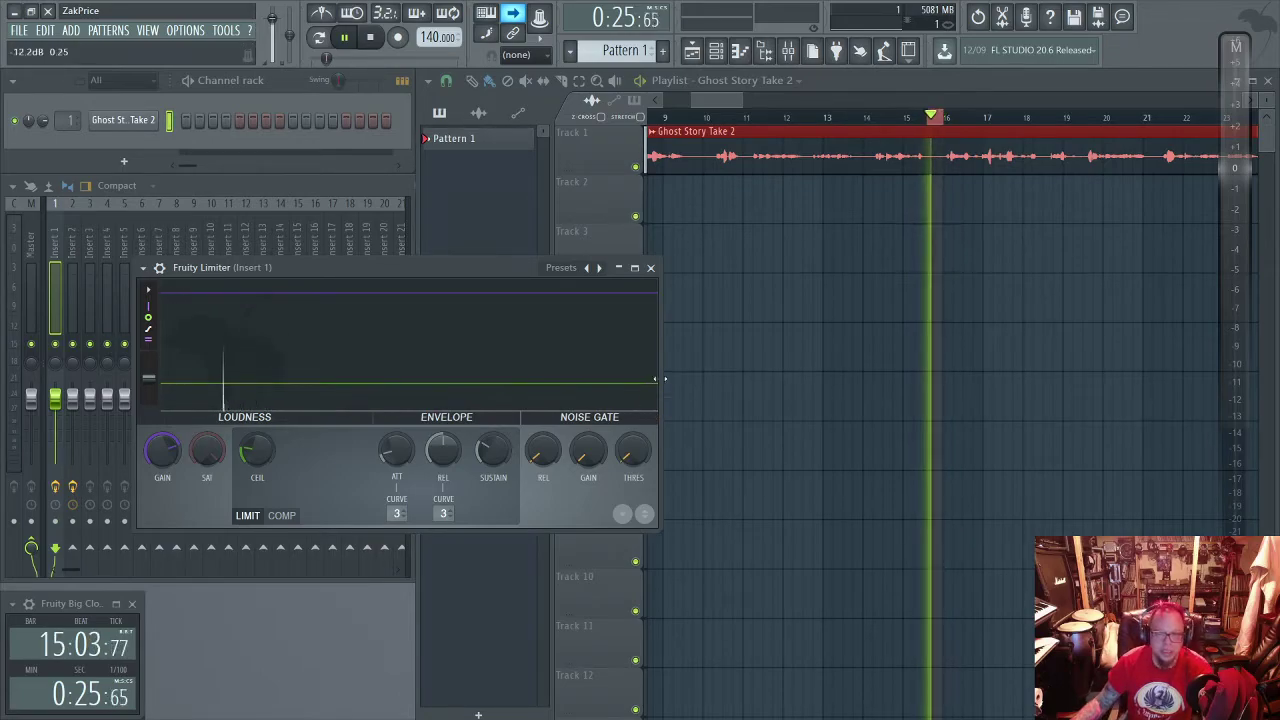
pyautogui.click(822, 118)
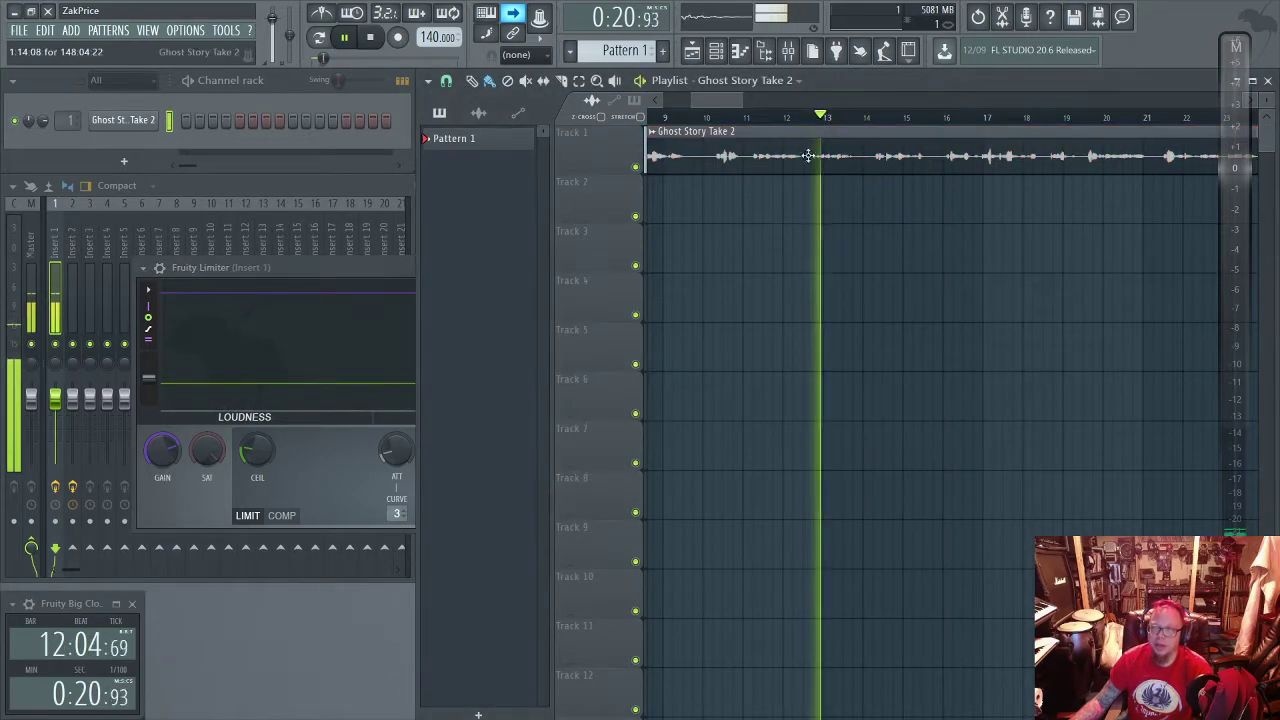
pyautogui.click(368, 267)
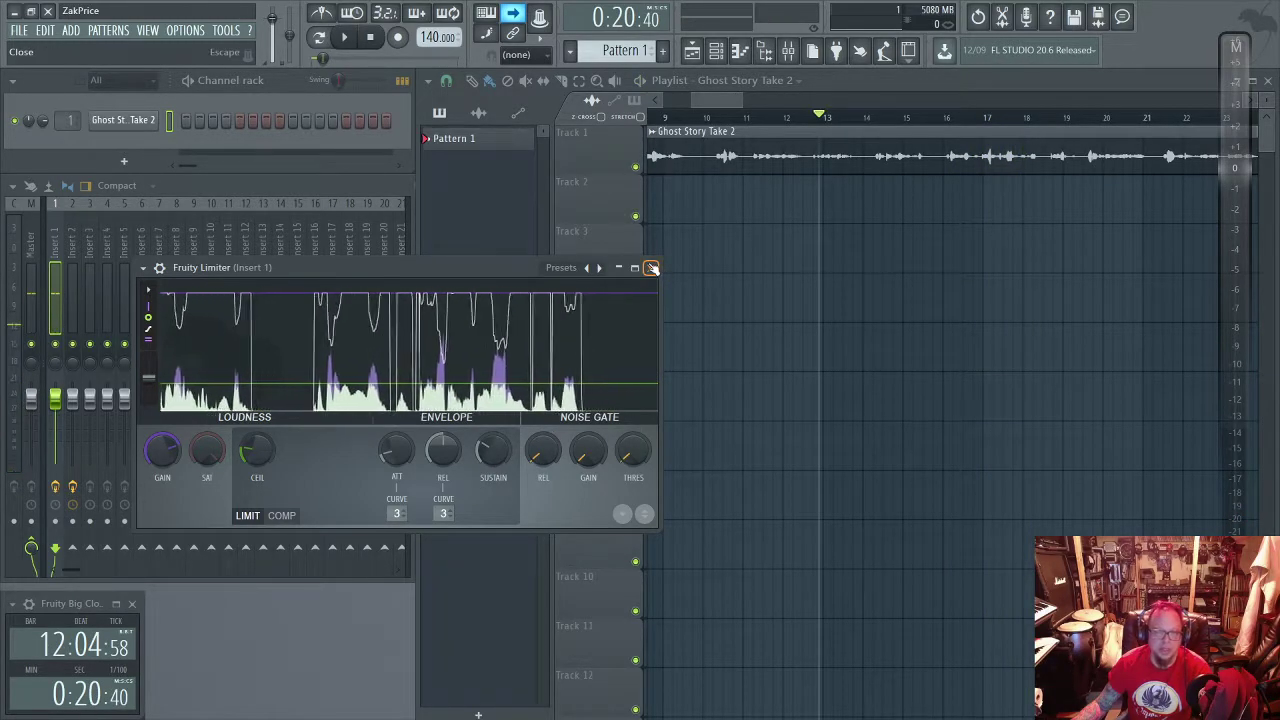
# Close the limiter and open Fruity parametric EQ 2 on Insert 1.
pyautogui.click(651, 268)
pyautogui.click(58, 228)
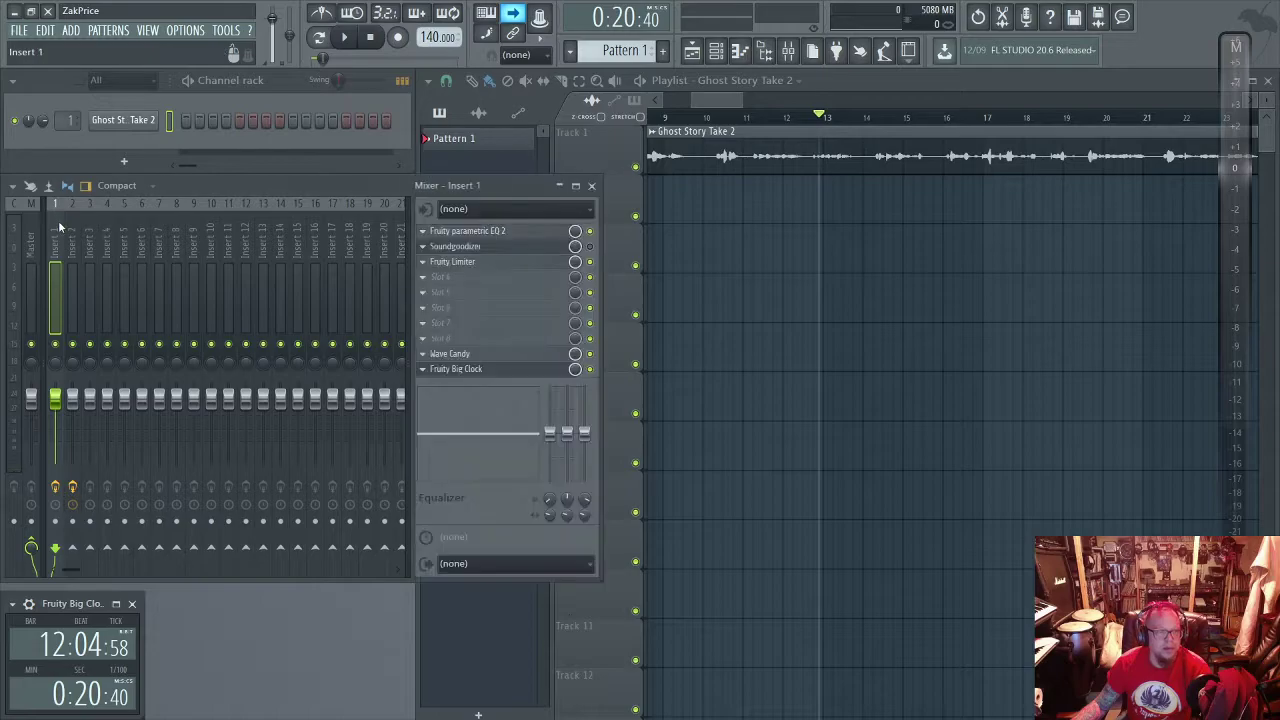
pyautogui.click(497, 231)
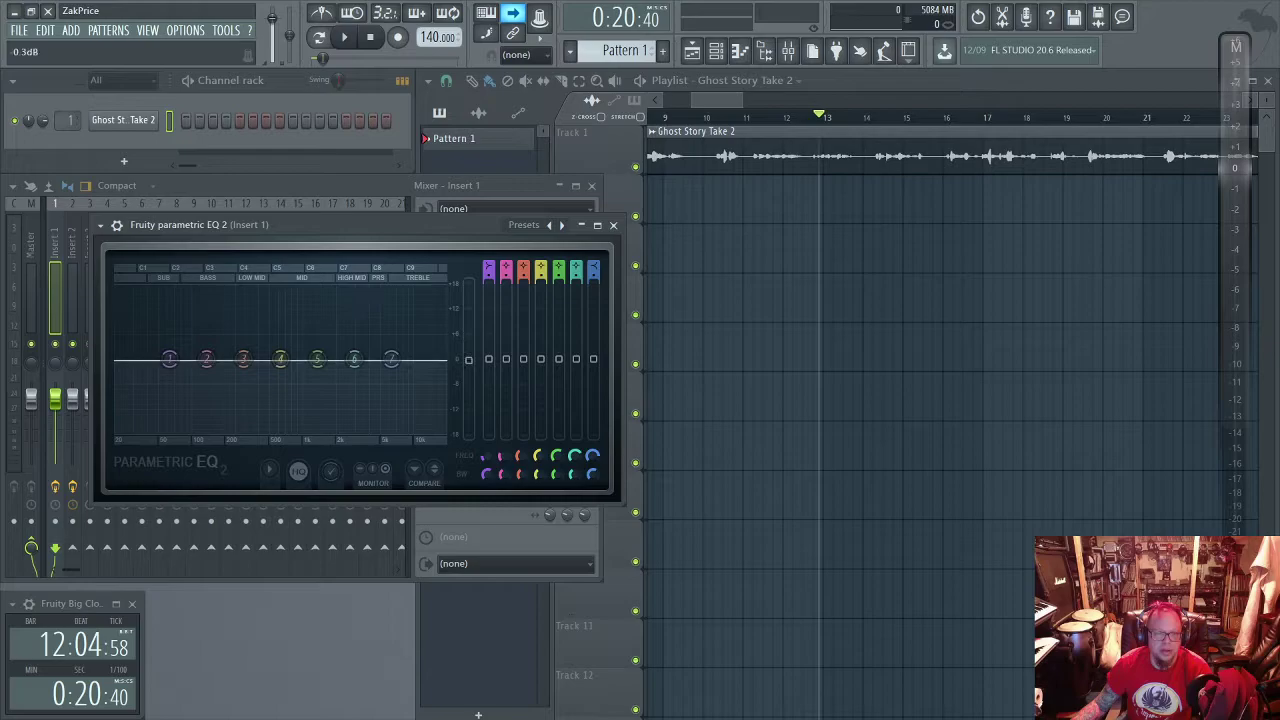
pyautogui.rightClick(470, 362)
pyautogui.click(522, 382)
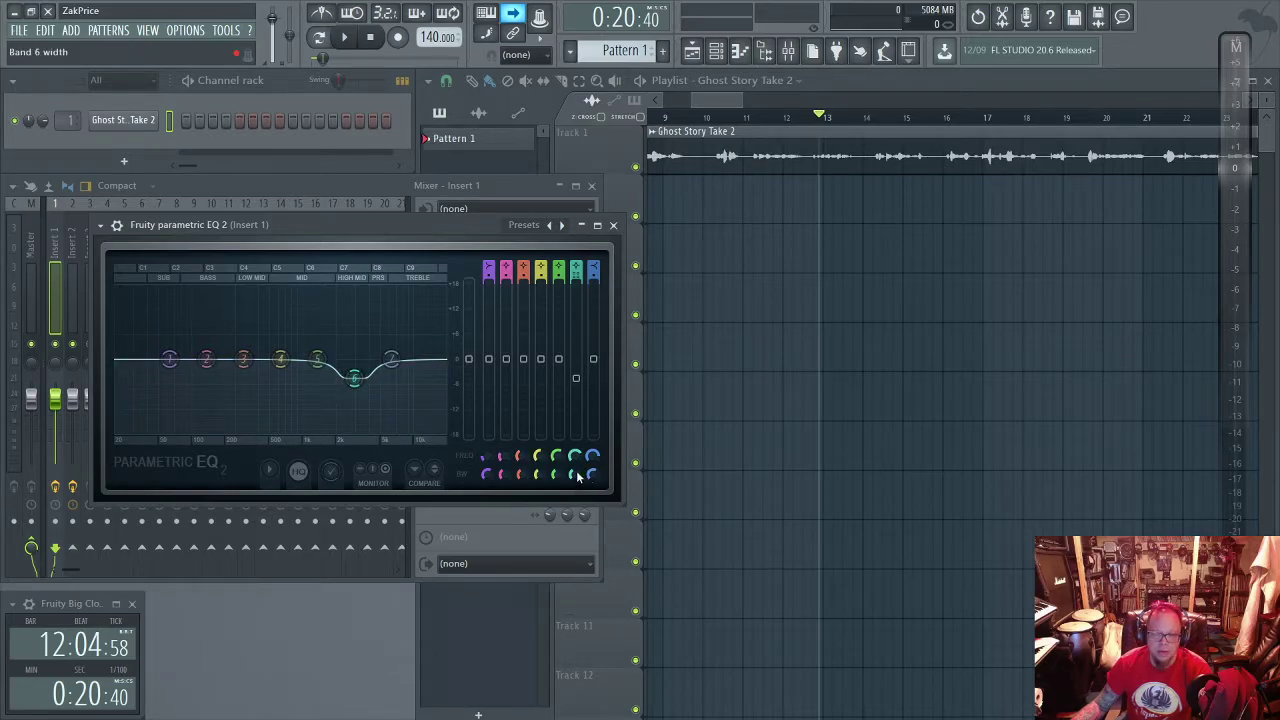
# Narrow band 6 and cut it to about -14 dB near 4.5 kHz, then audition.
pyautogui.moveTo(577, 478); pyautogui.dragTo(570, 476)
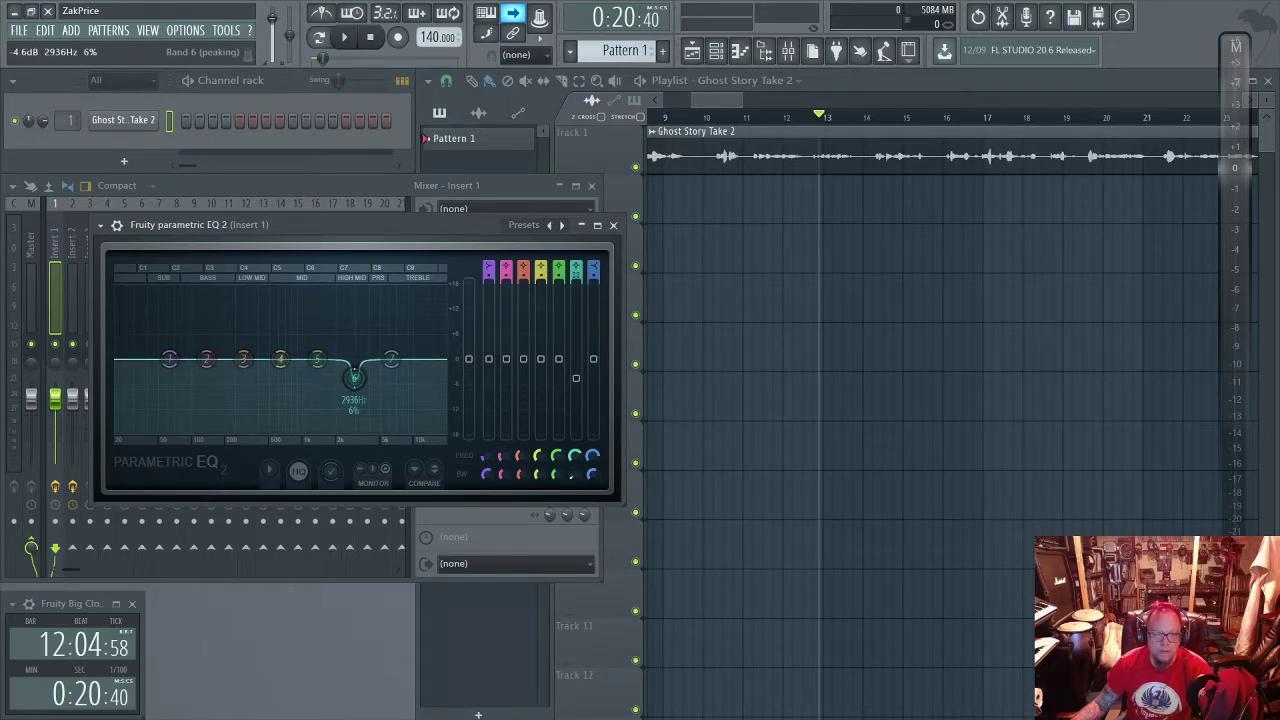
pyautogui.moveTo(576, 378); pyautogui.dragTo(576, 383)
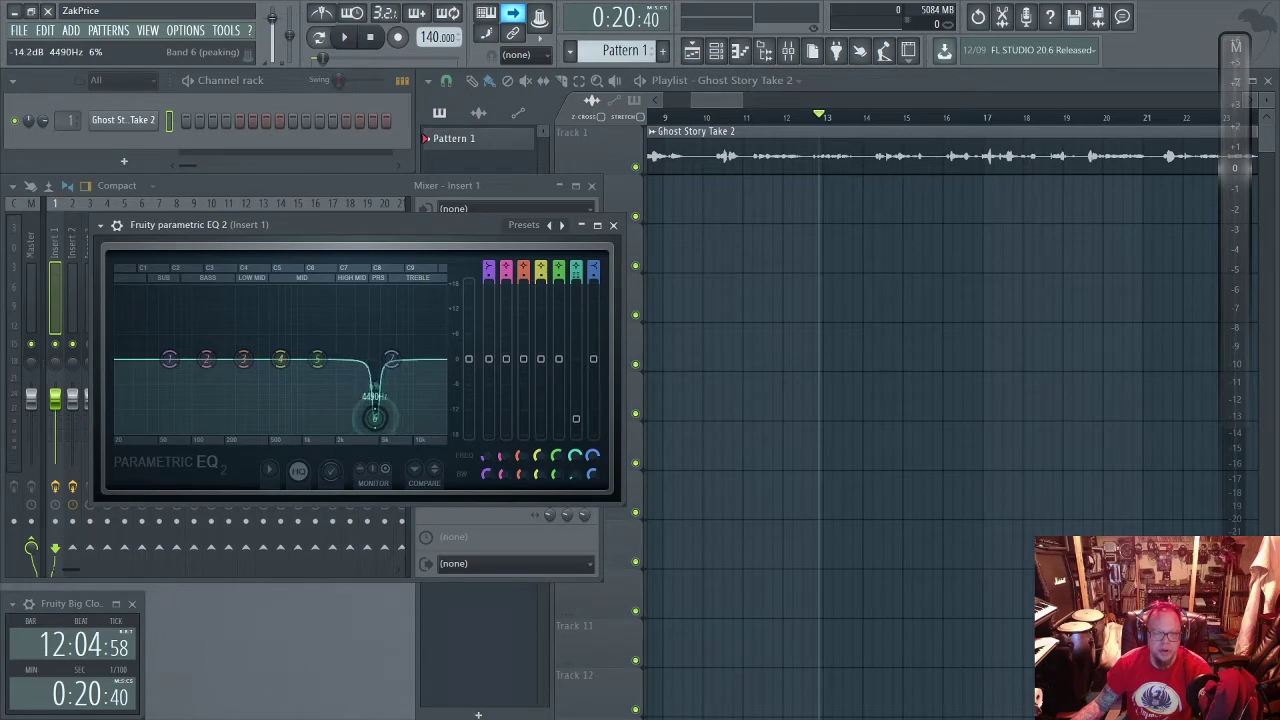
pyautogui.press('space')
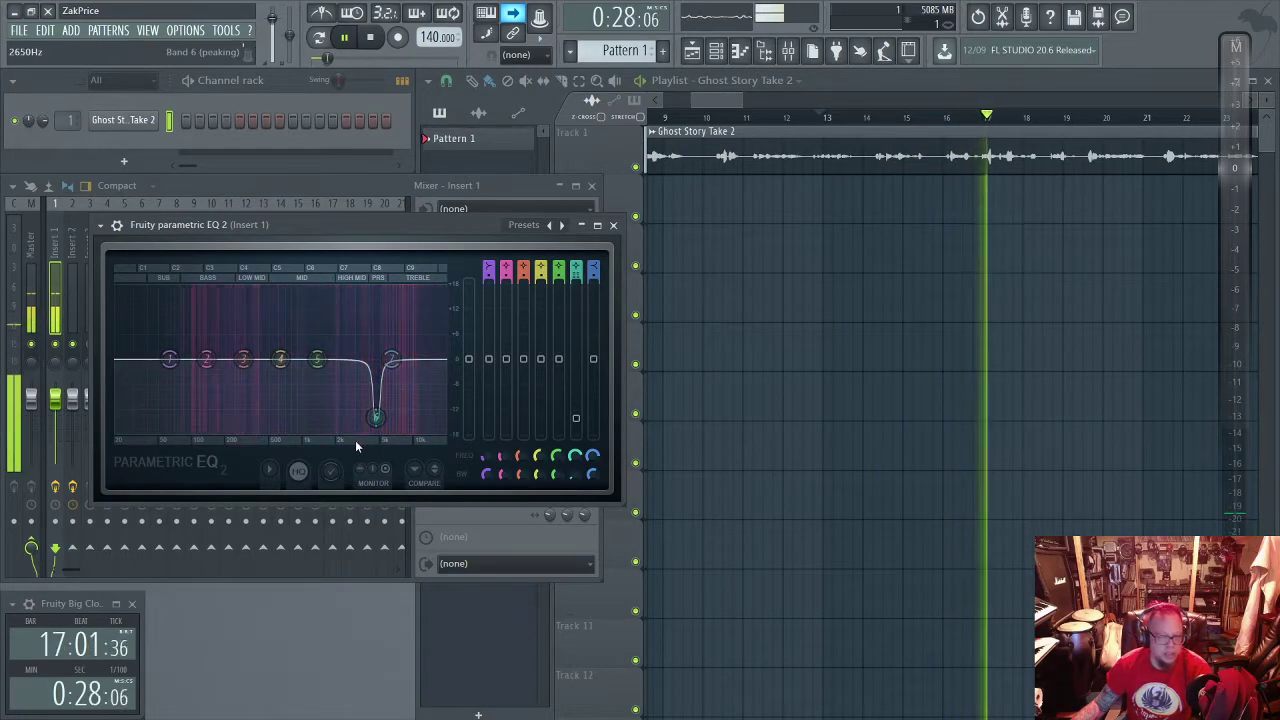
pyautogui.press('space')
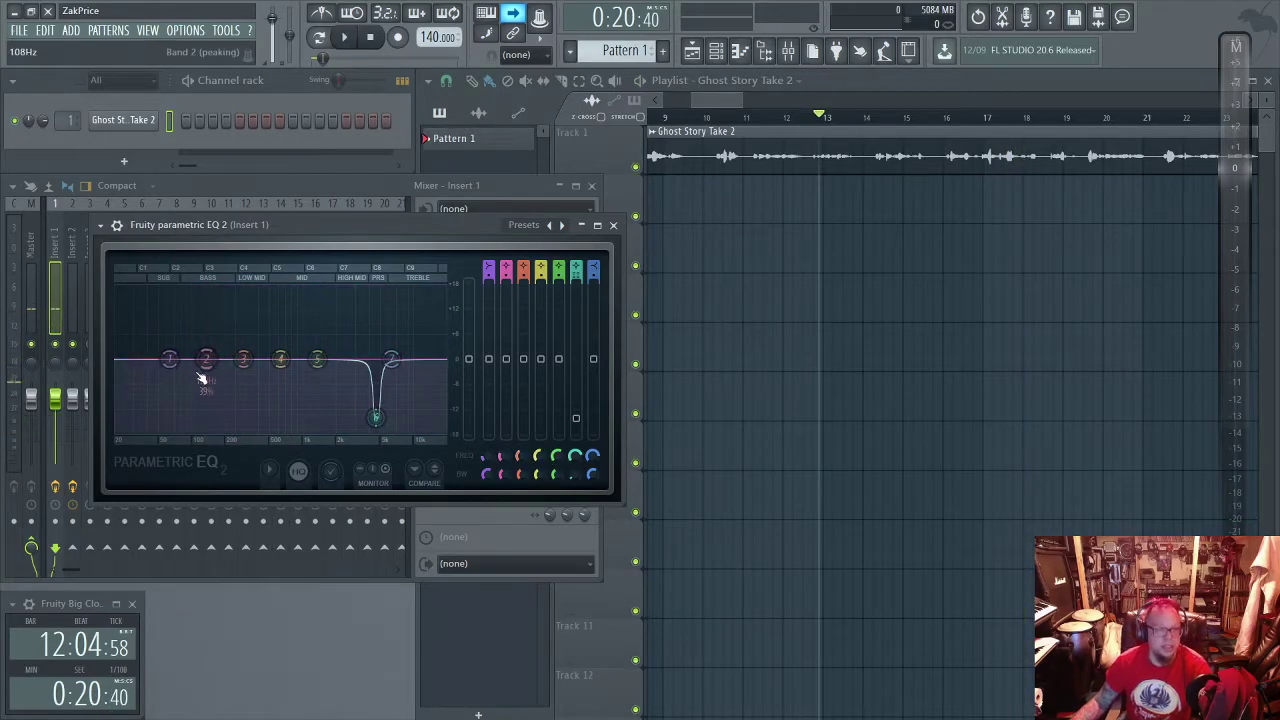
# Audition the voice and pull the EQ band 1 low shelf down to -18 dB.
pyautogui.press('space')
pyautogui.press('space')
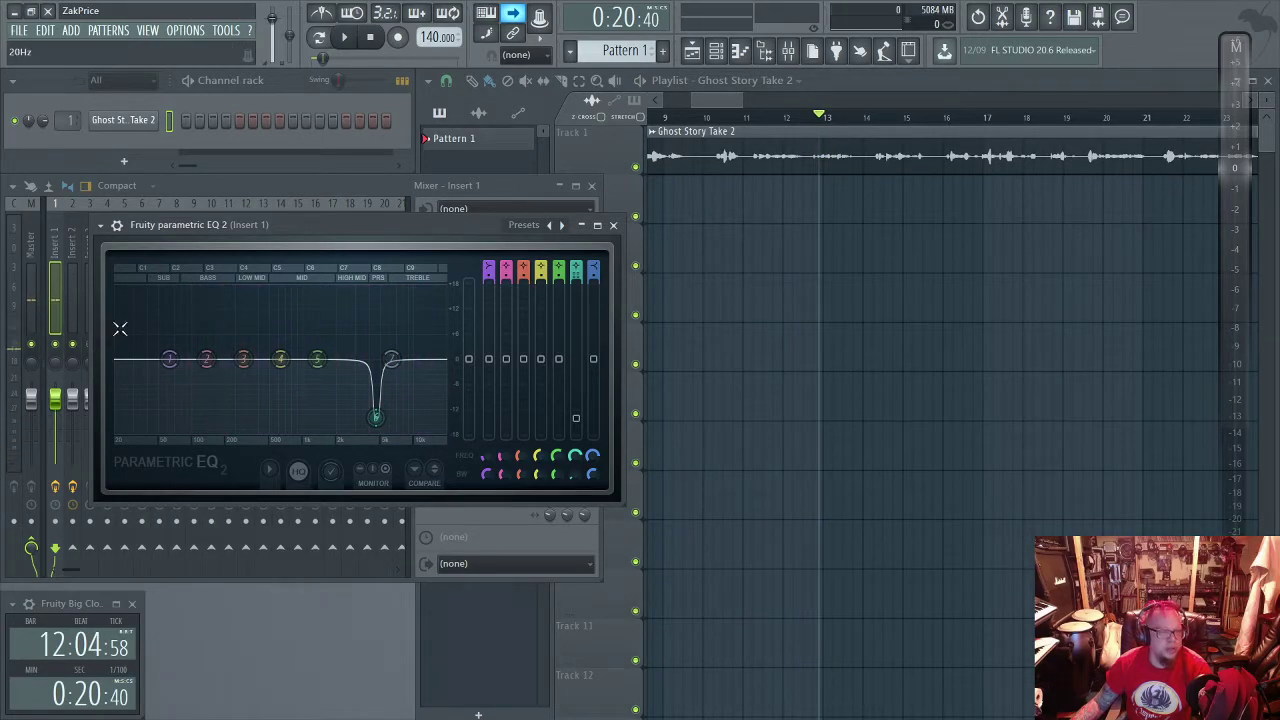
pyautogui.press('space')
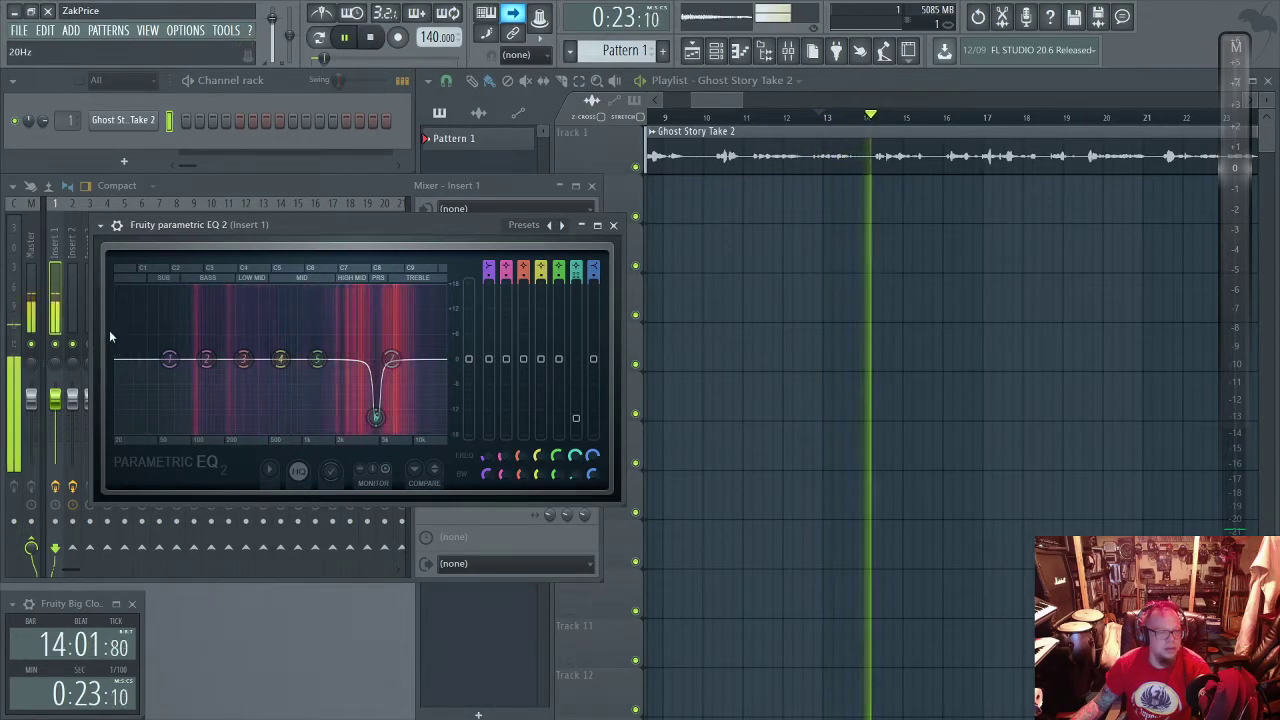
pyautogui.press('space')
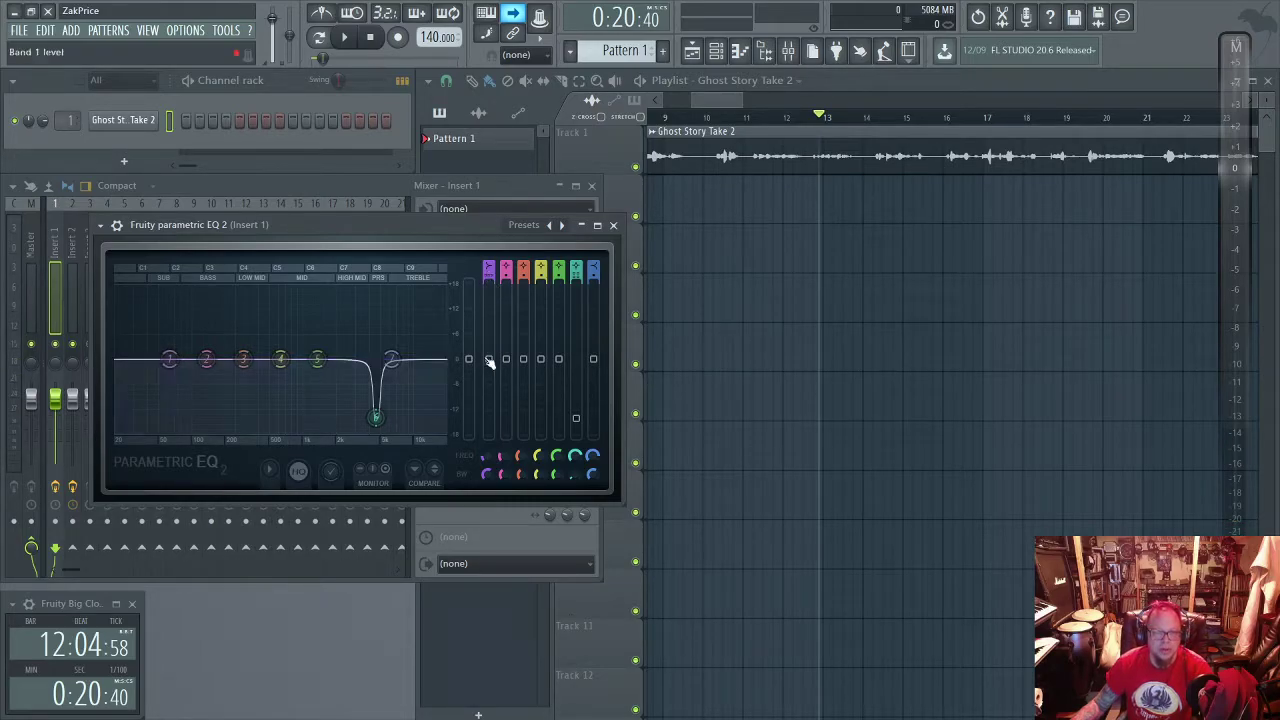
pyautogui.moveTo(489, 361); pyautogui.dragTo(488, 435)
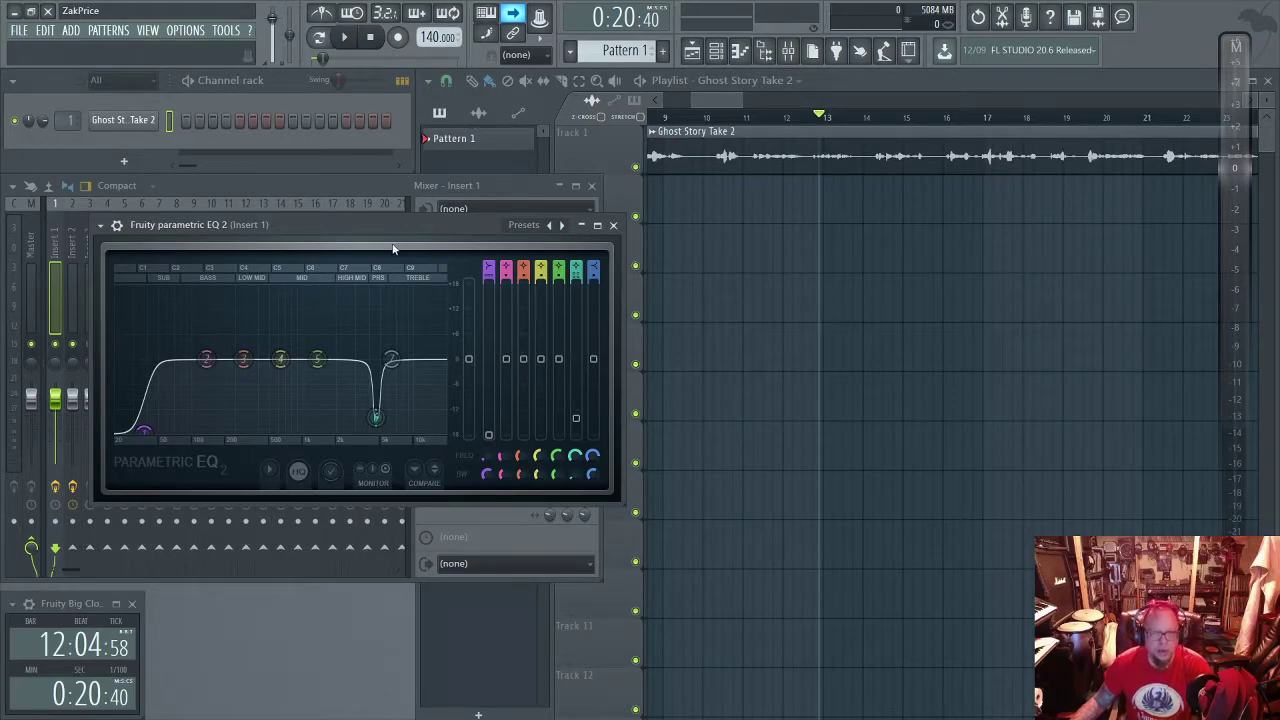
# Play the voice repeatedly while dipping EQ band 4 about -3.7 dB at 734 Hz.
pyautogui.press('space')
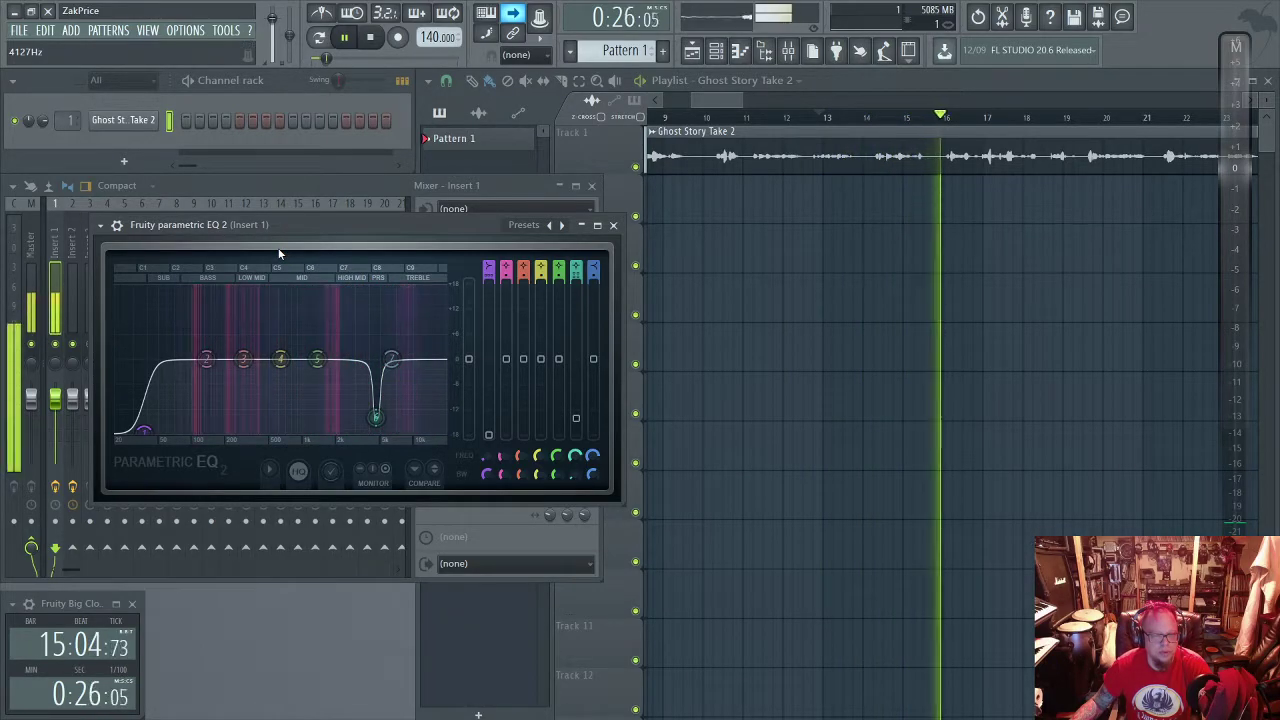
pyautogui.press('space')
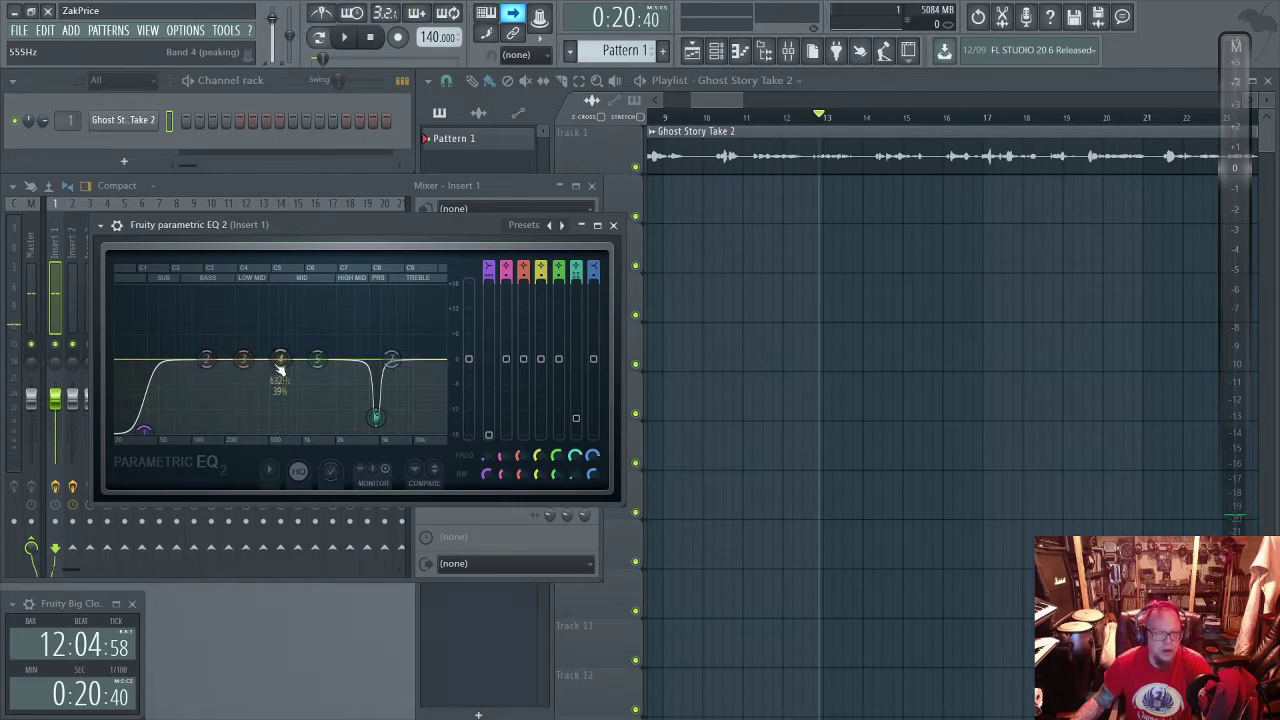
pyautogui.press('space')
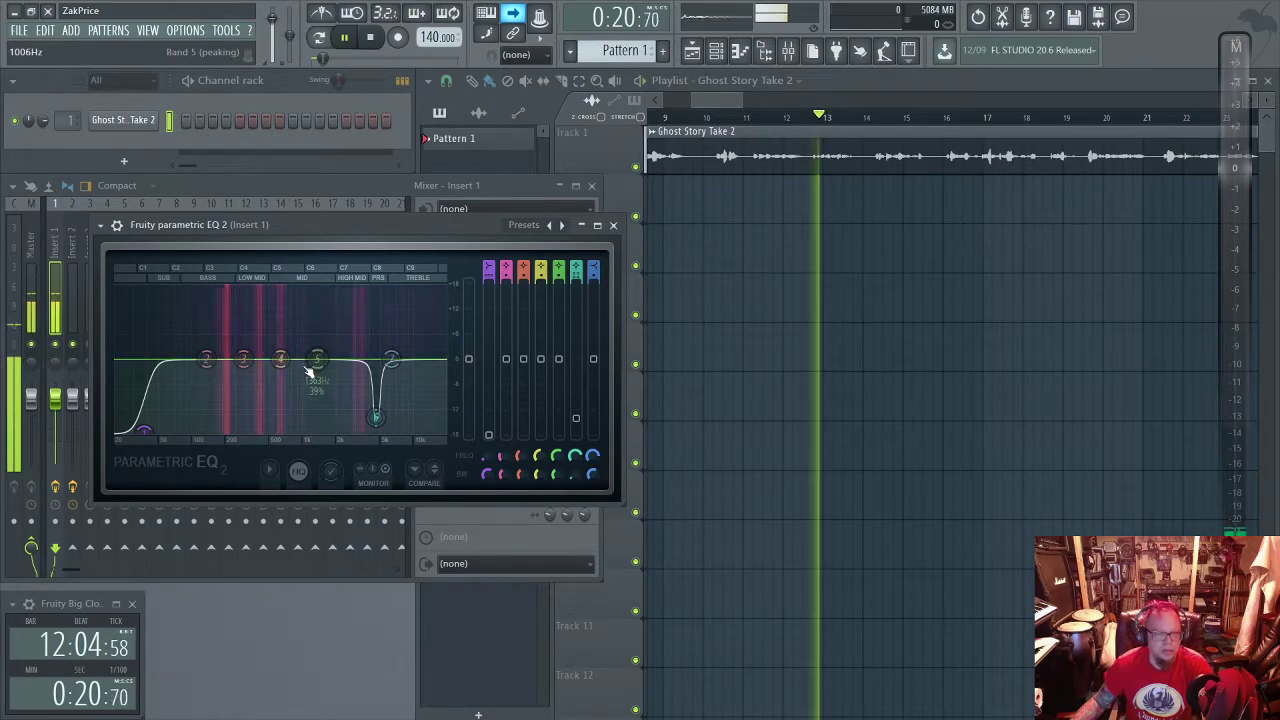
pyautogui.press('space')
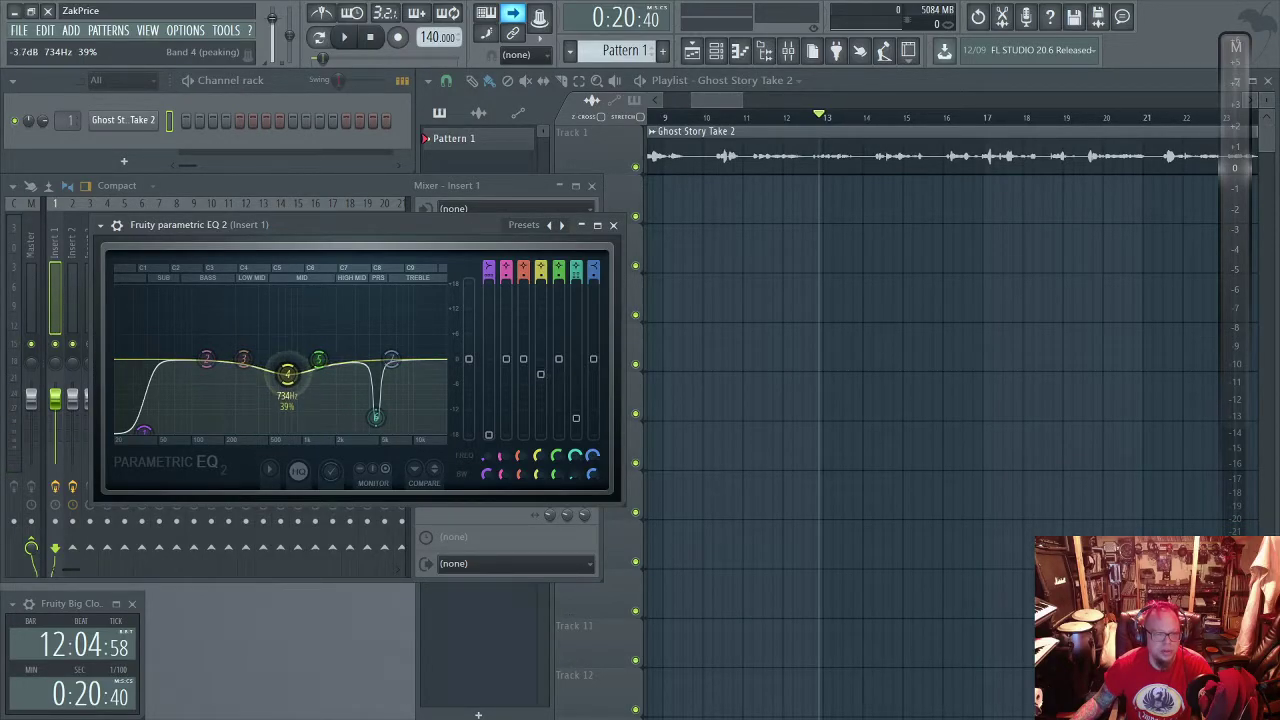
pyautogui.press('space')
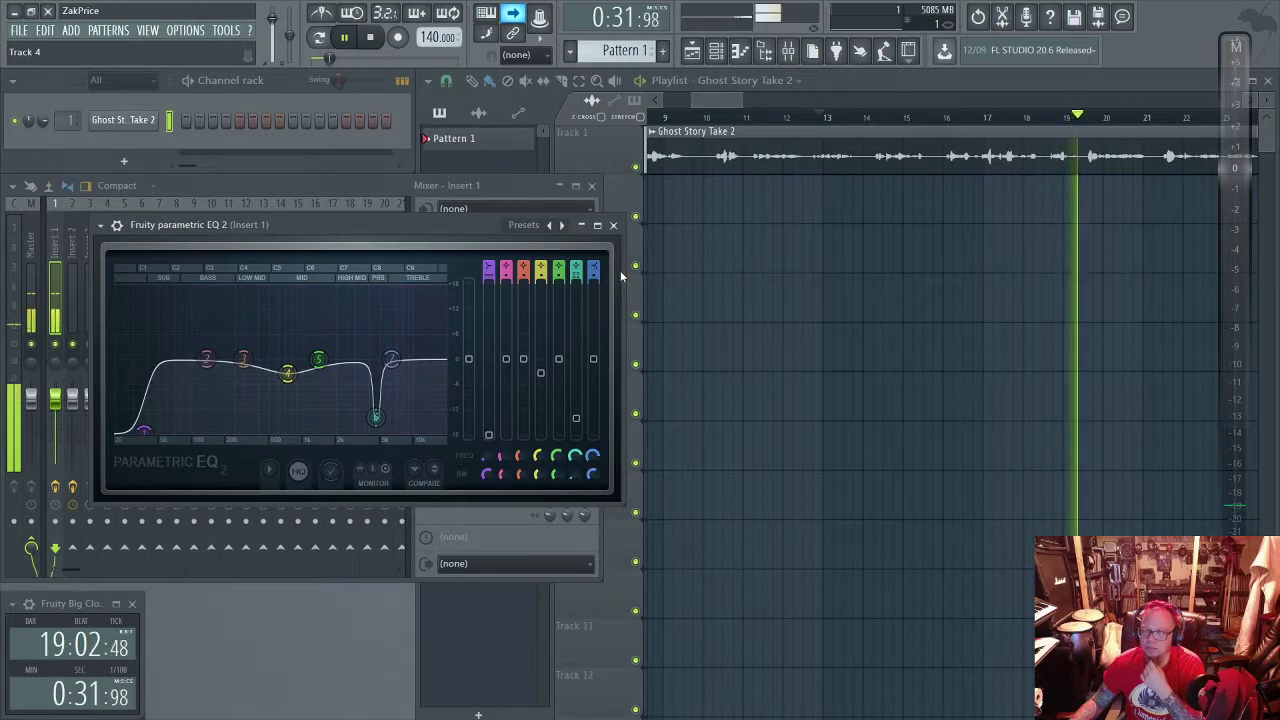
# Stop playback and bring the zoomed-in playlist in front of the mixer.
pyautogui.press('space')
pyautogui.press('space')
pyautogui.scroll(1, 783, 118)
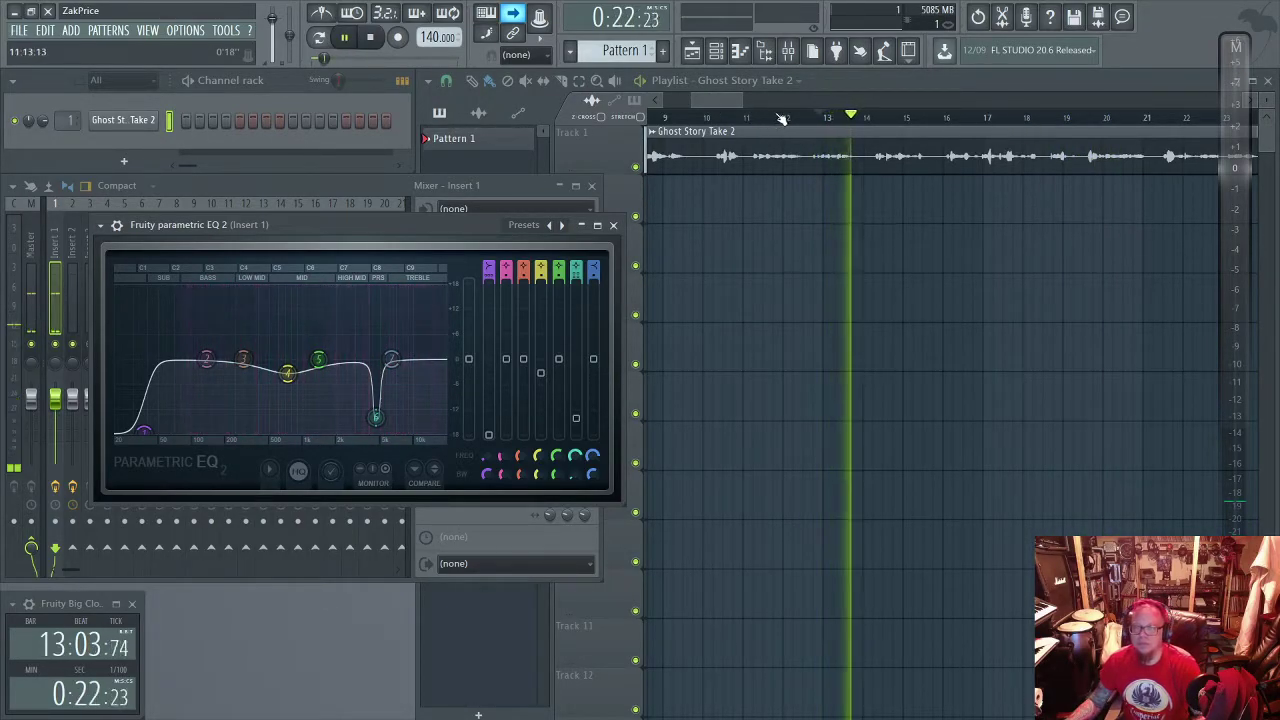
pyautogui.scroll(2, 783, 118)
pyautogui.click(722, 100)
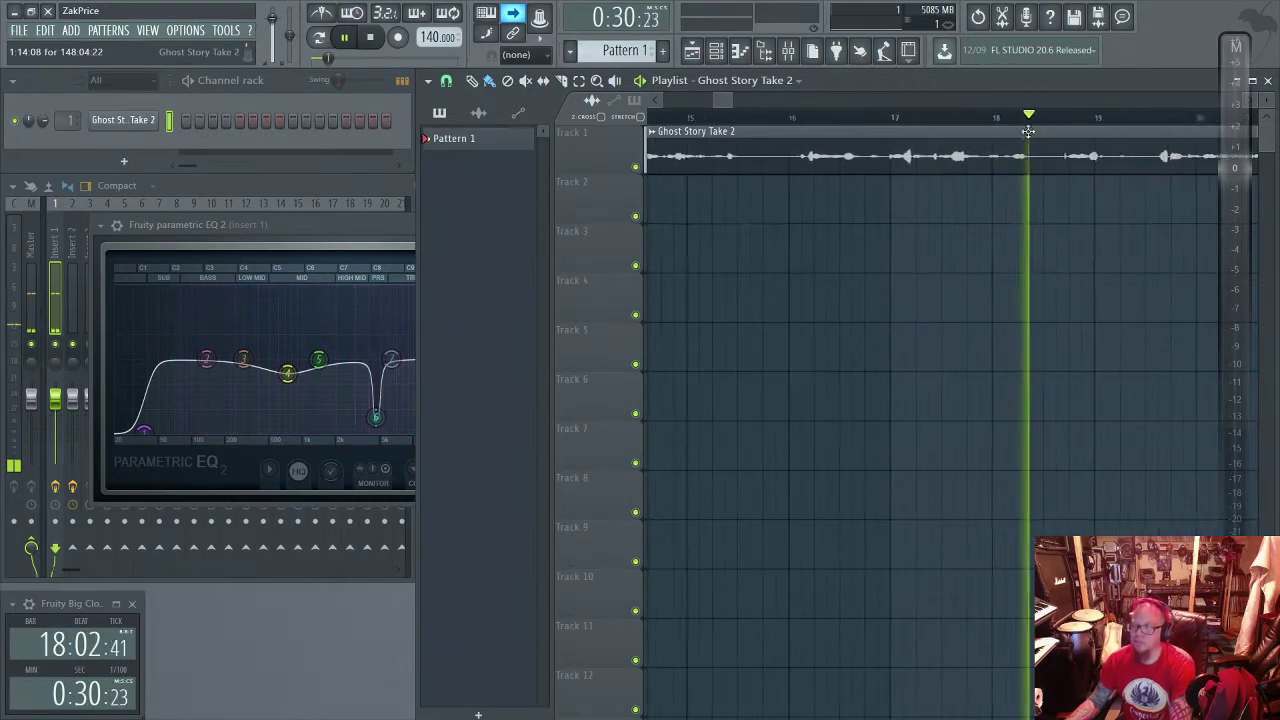
pyautogui.press('space')
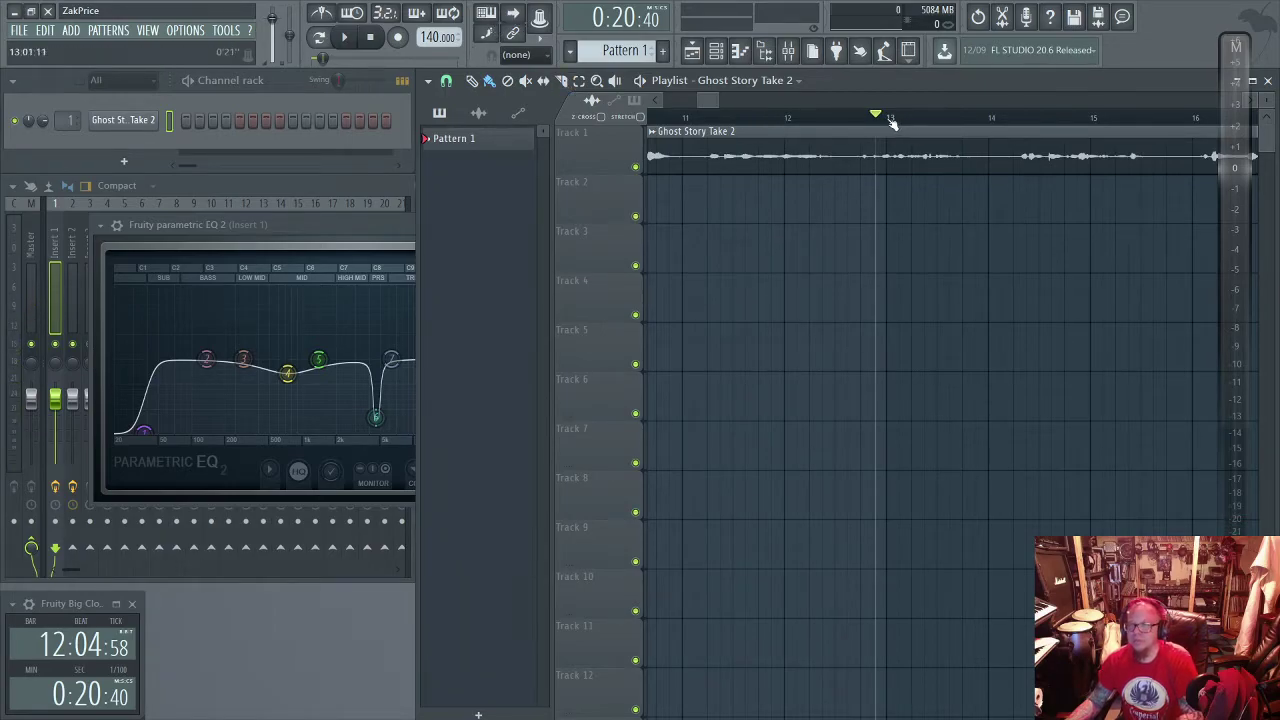
pyautogui.hscroll(6, 704, 100)
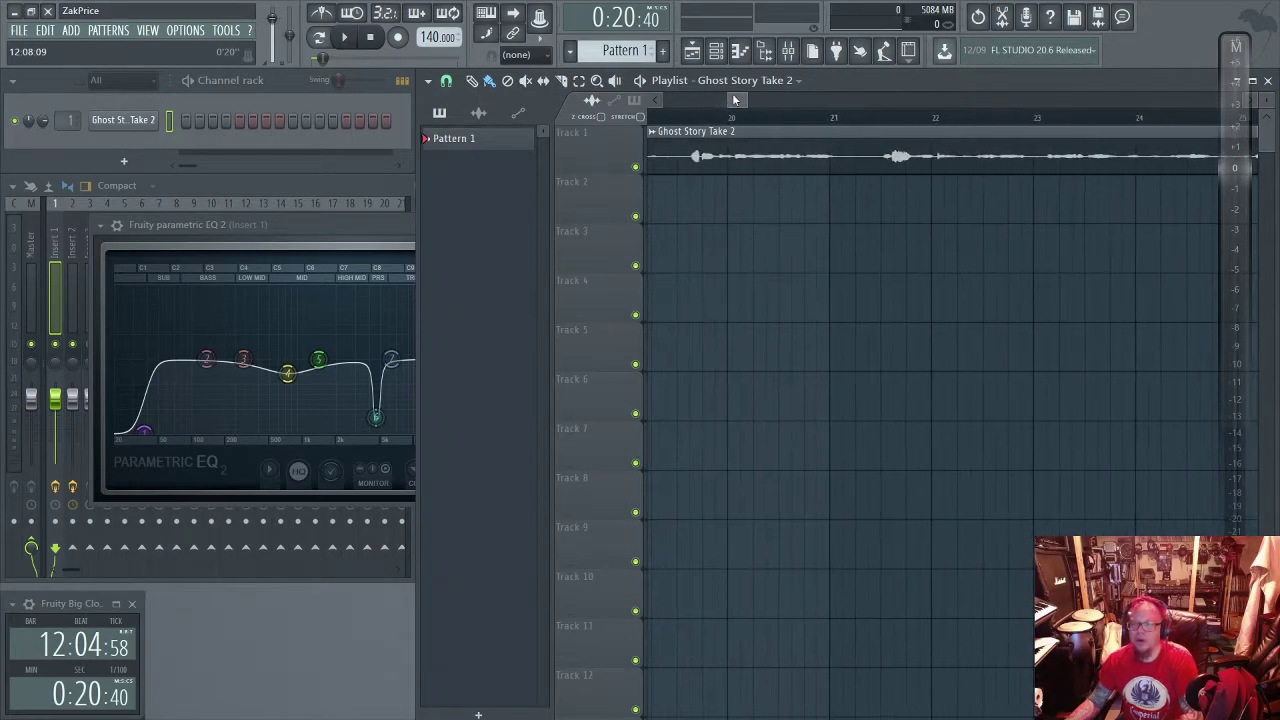
# Play the take from around bar 19, then skip ahead to bars 27.7 and 37.5.
pyautogui.press('space')
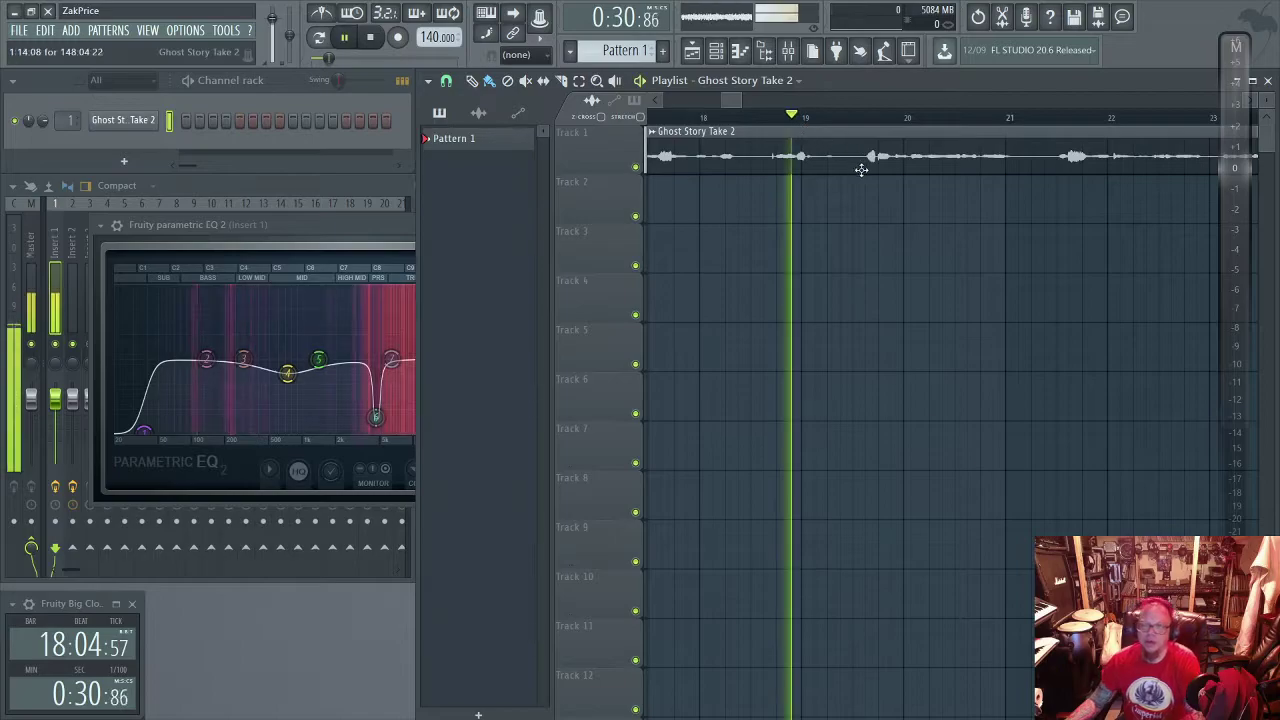
pyautogui.press('space')
pyautogui.press('space')
pyautogui.press('space')
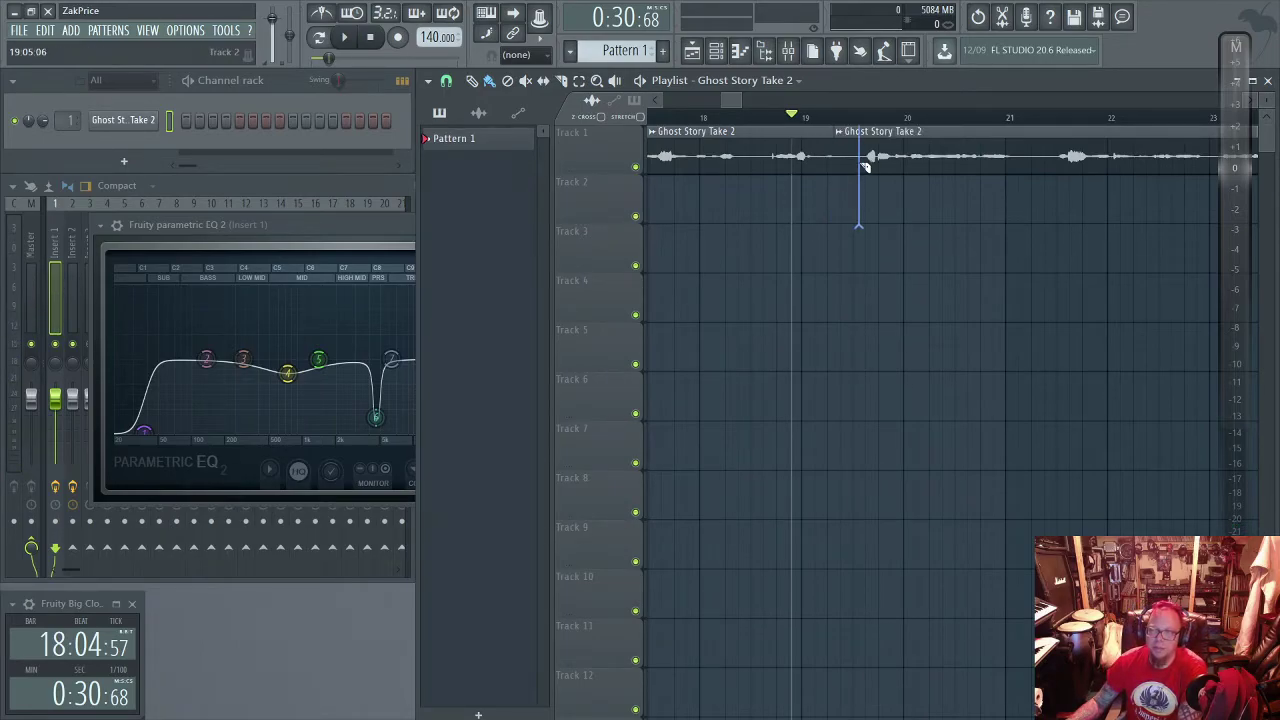
pyautogui.press('space')
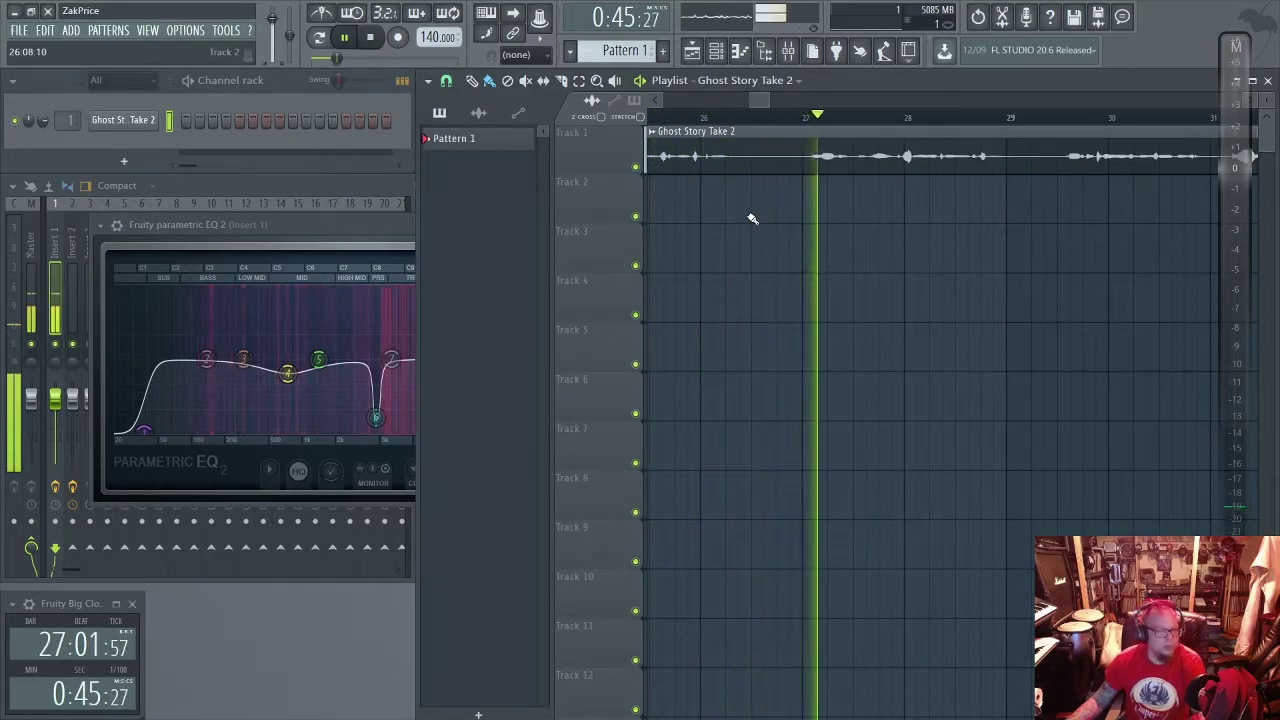
pyautogui.press('space')
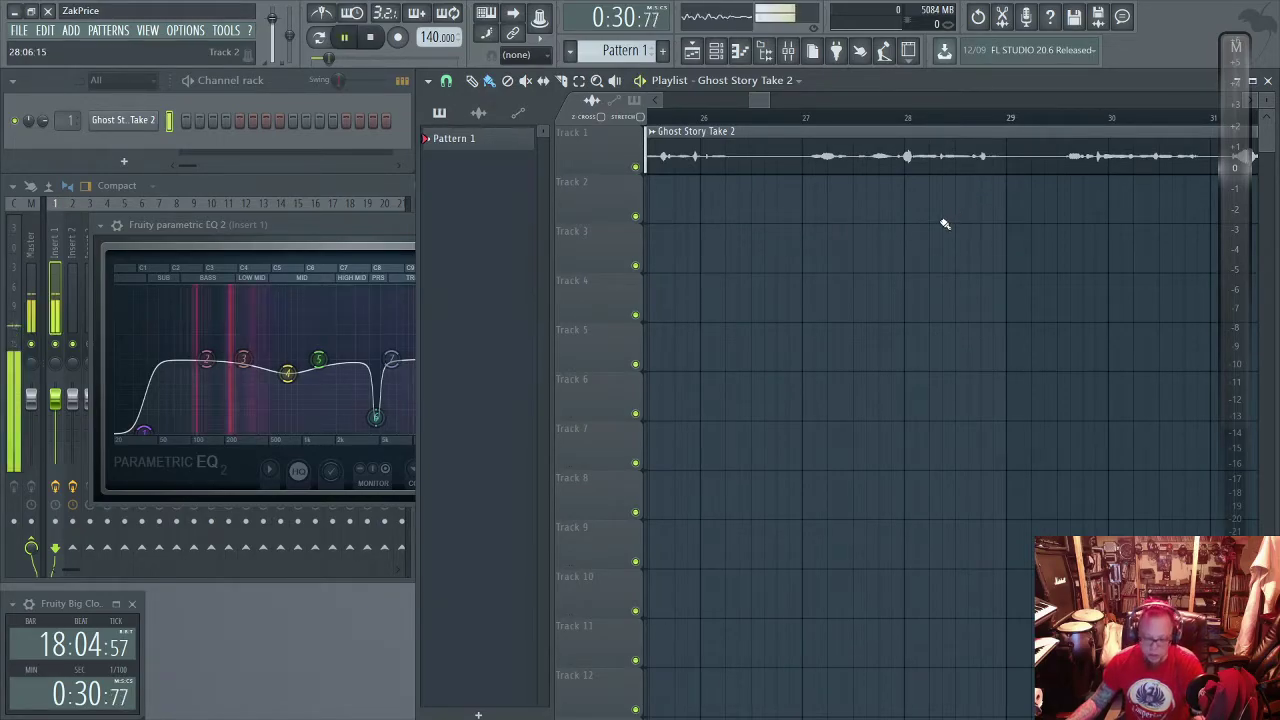
pyautogui.click(885, 119)
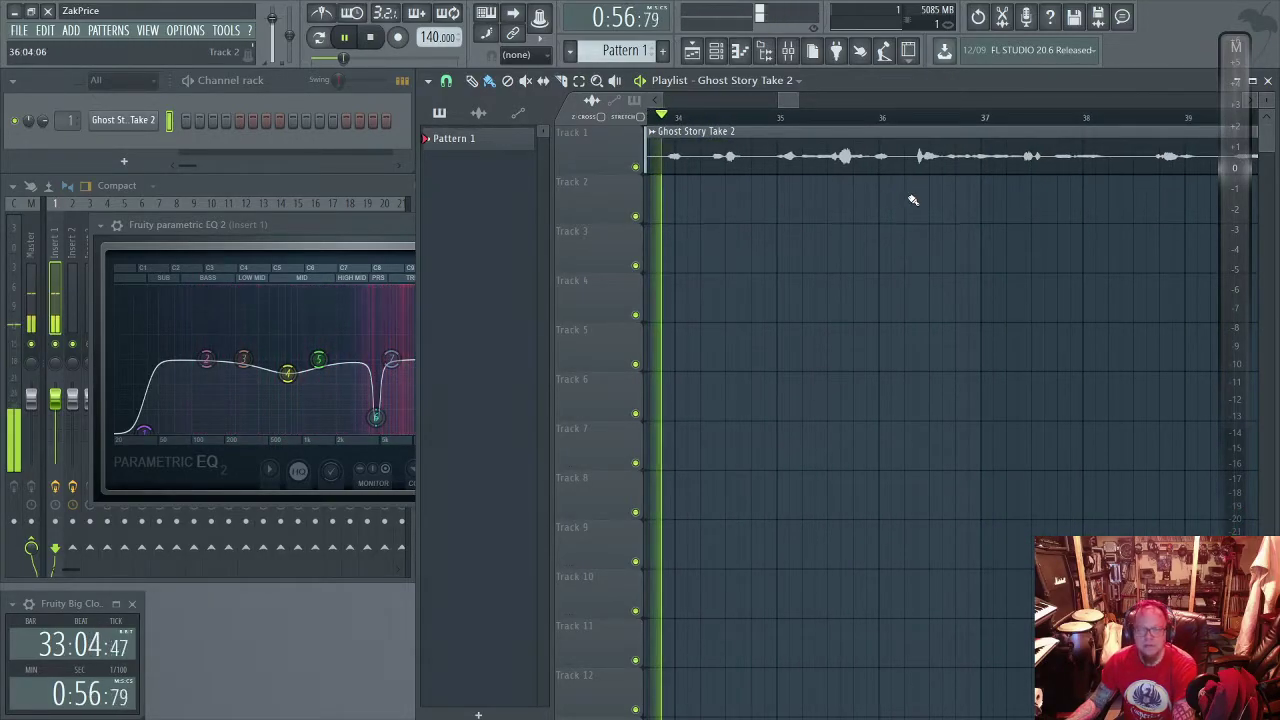
pyautogui.click(1029, 124)
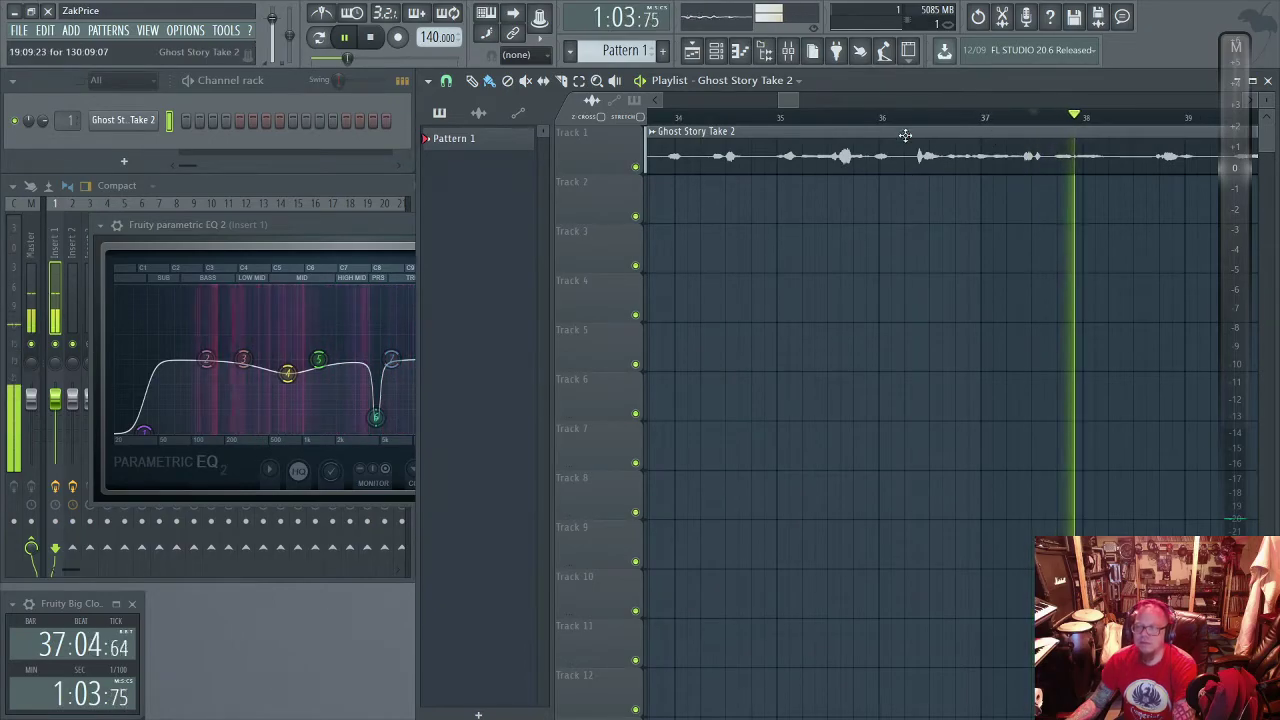
# Close the Fruity parametric EQ 2 and Soundgoodizer windows, leaving Fruity Limiter showing for Insert 1.
pyautogui.scroll(-4, 903, 124)
pyautogui.scroll(-3, 903, 122)
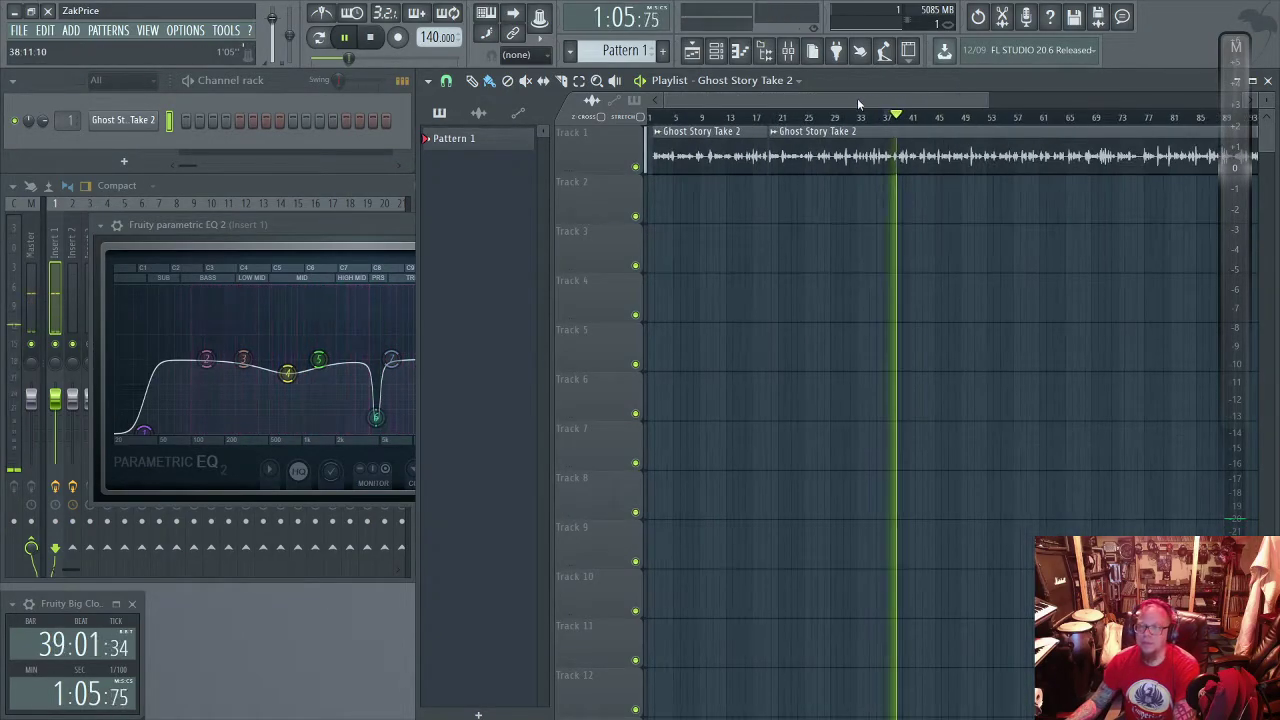
pyautogui.moveTo(853, 98); pyautogui.dragTo(1019, 76)
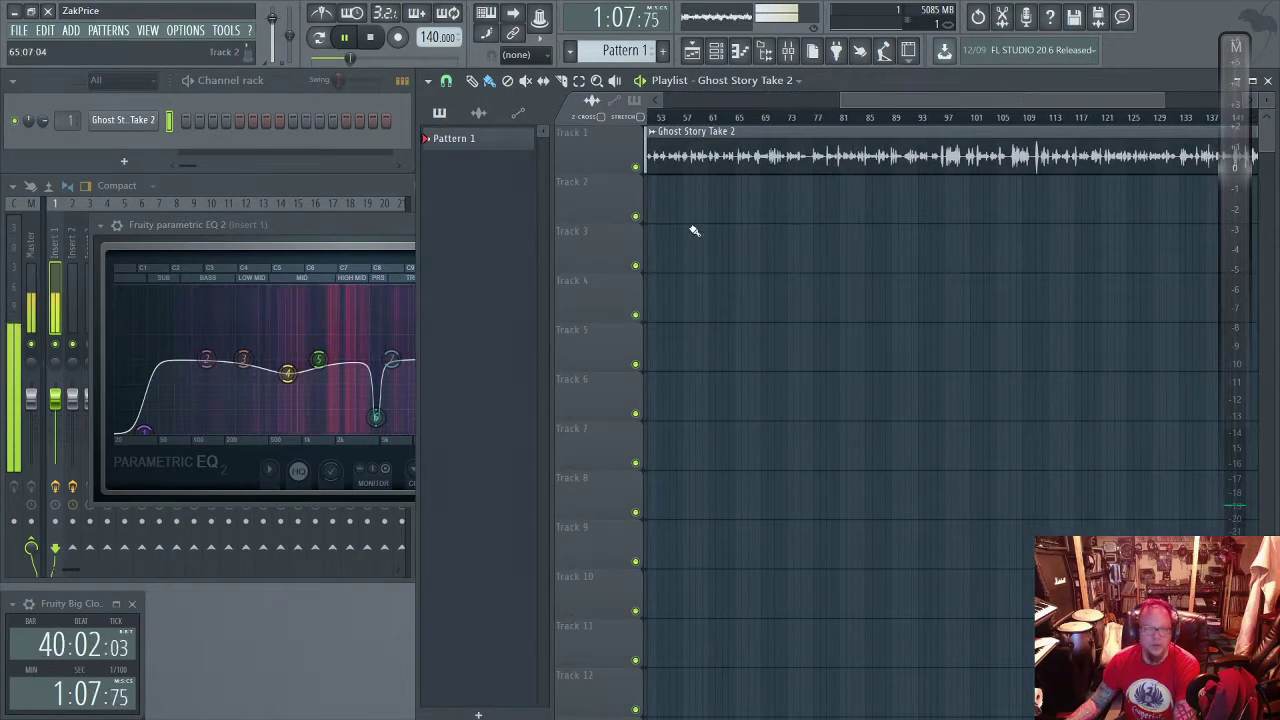
pyautogui.click(360, 297)
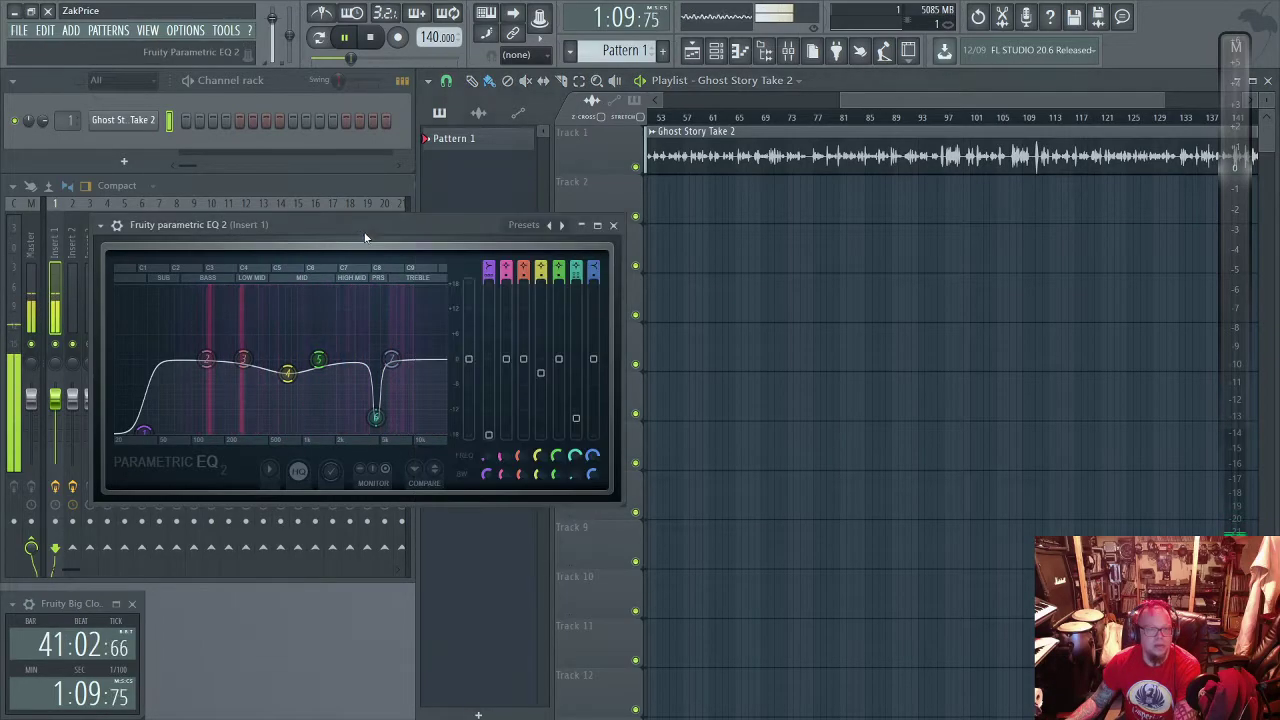
pyautogui.click(608, 226)
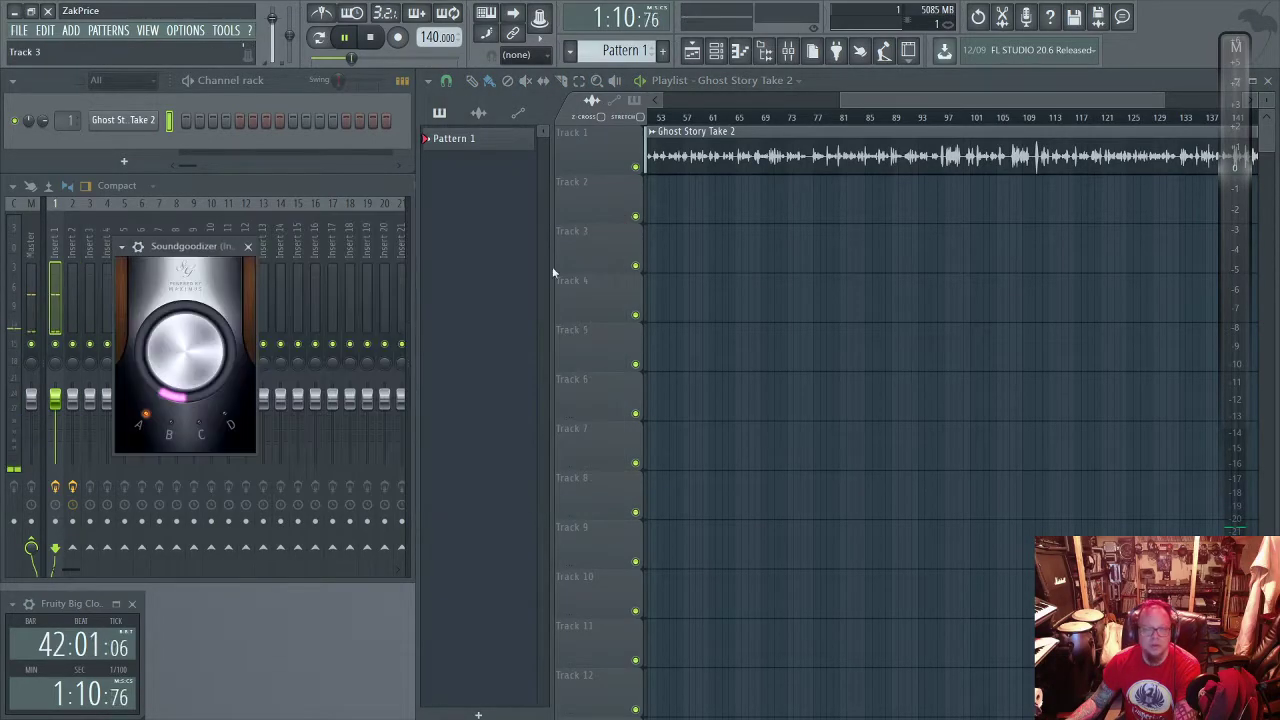
pyautogui.click(255, 249)
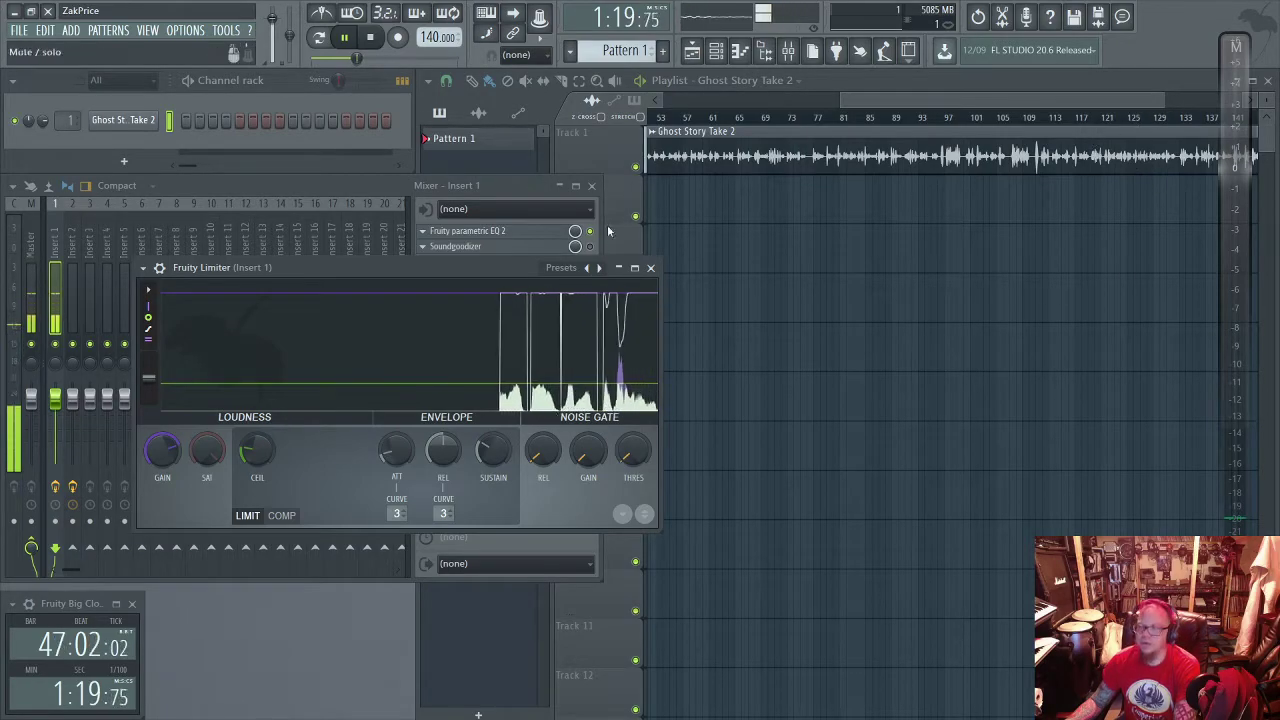
# Reposition the limiter window and start playback from bar 110.
pyautogui.moveTo(498, 266); pyautogui.dragTo(391, 353)
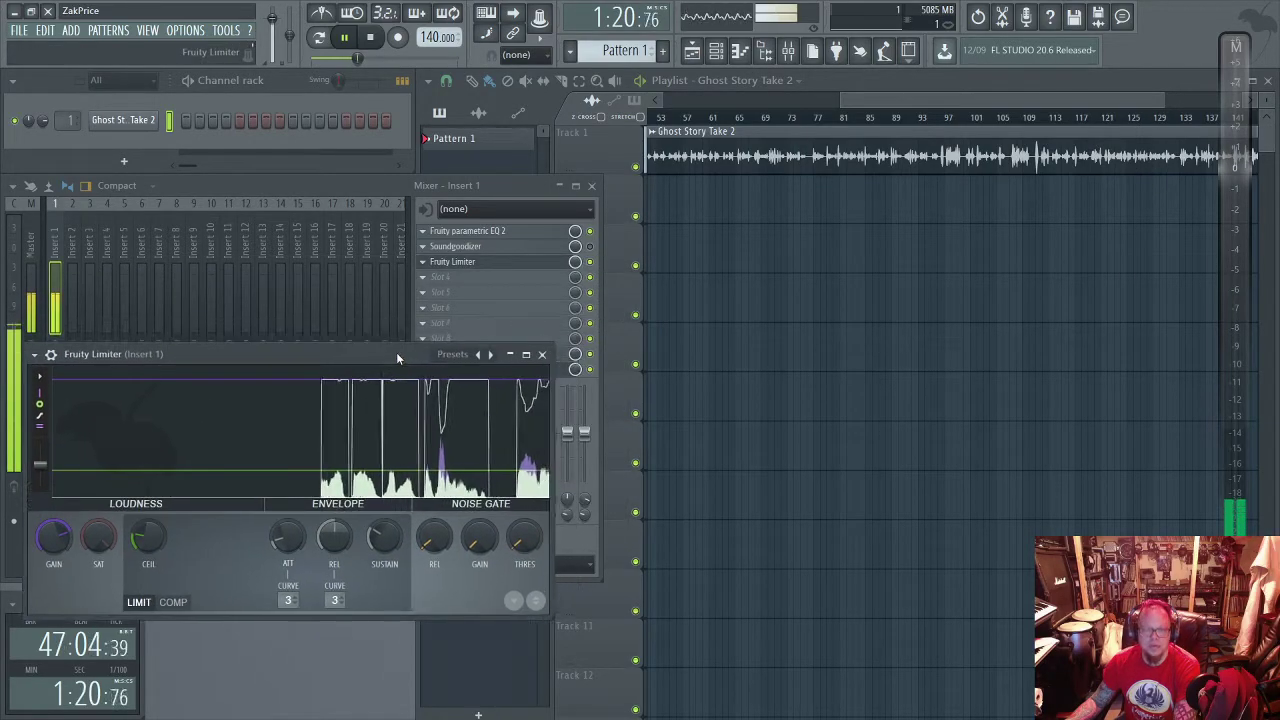
pyautogui.click(1028, 120)
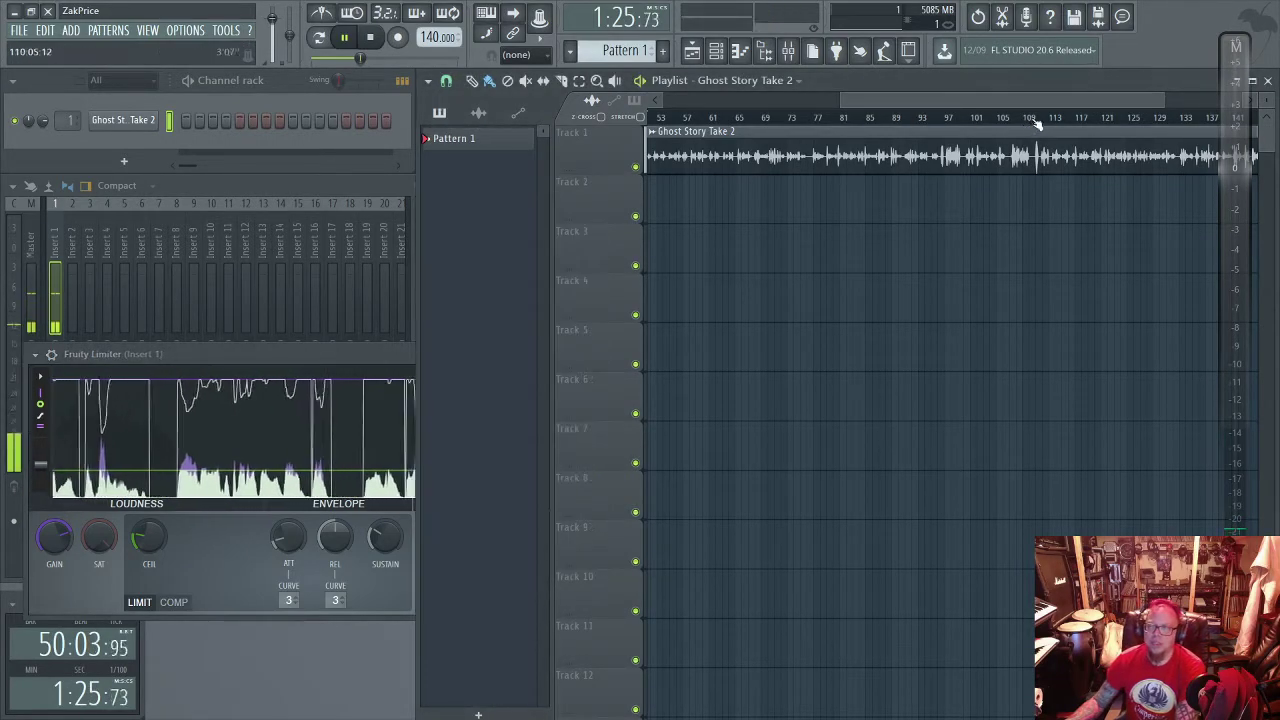
pyautogui.click(1032, 118)
pyautogui.click(384, 351)
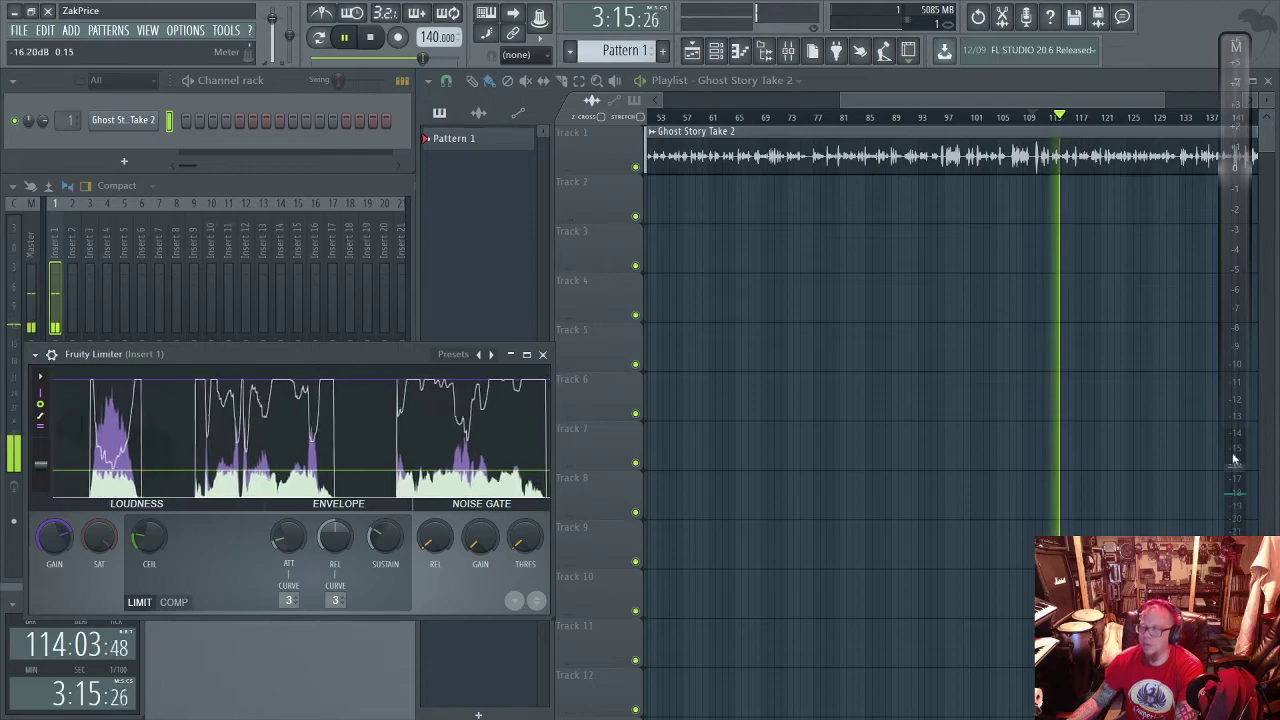
# Stretch the voice clip's end slightly later, then play and stop the take at bar 110.
pyautogui.scroll(2, 1030, 120)
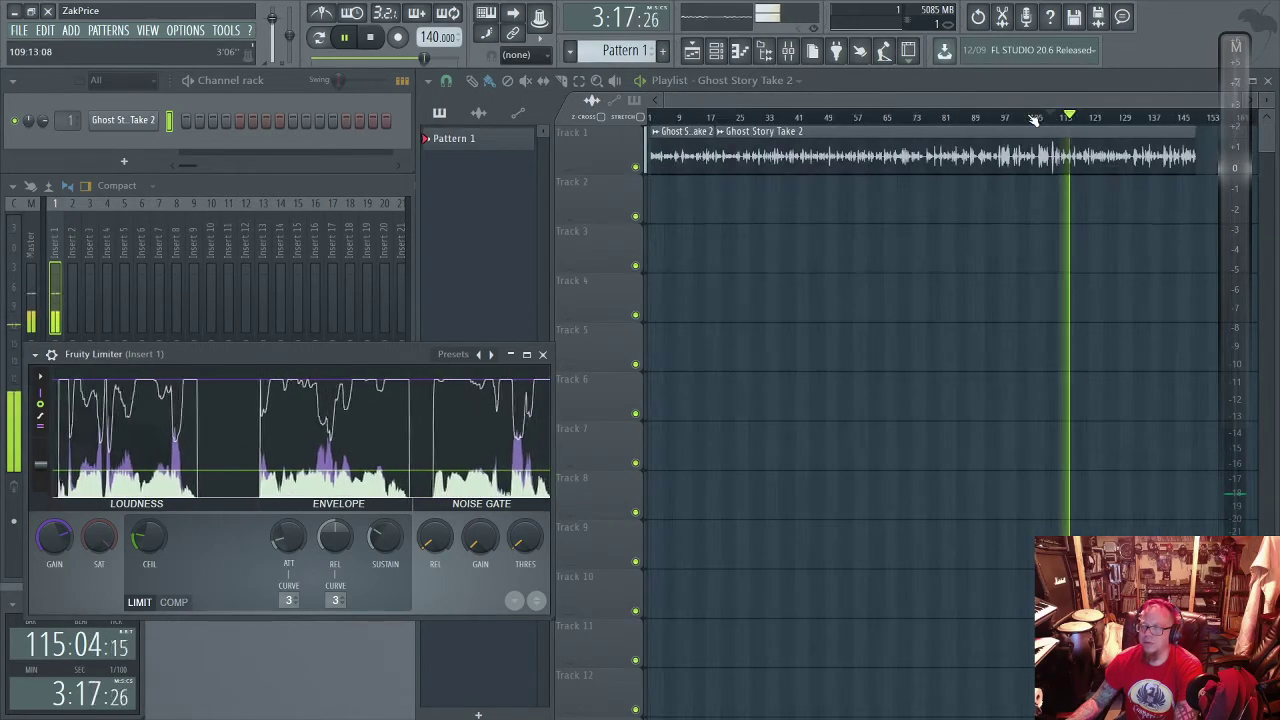
pyautogui.moveTo(980, 100); pyautogui.dragTo(1163, 100)
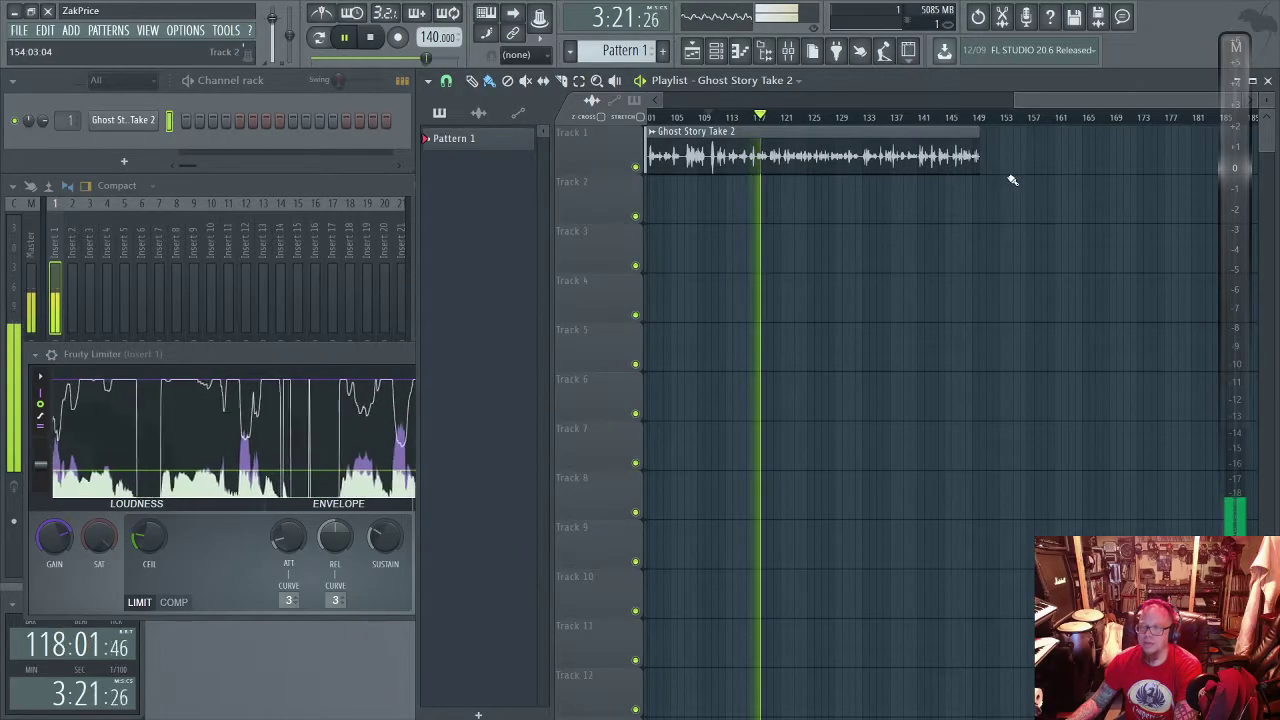
pyautogui.moveTo(978, 167); pyautogui.dragTo(988, 200)
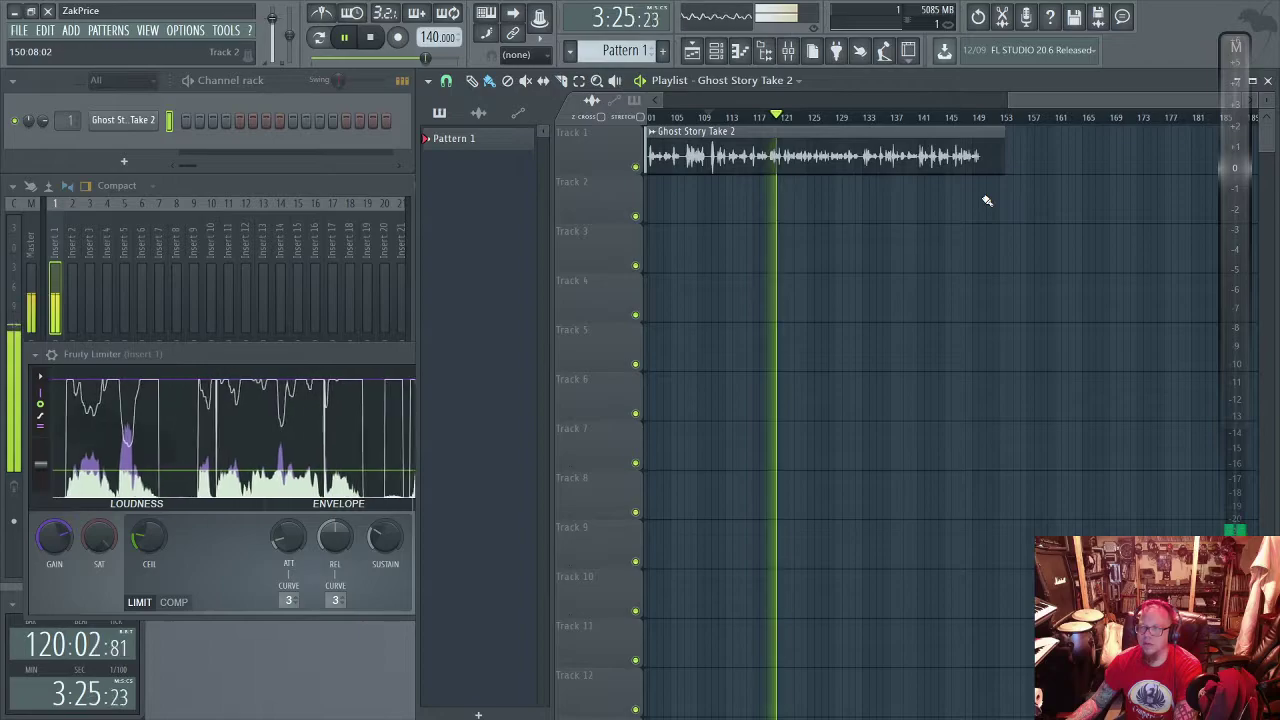
pyautogui.scroll(2, 987, 120)
pyautogui.hscroll(5, 1043, 120)
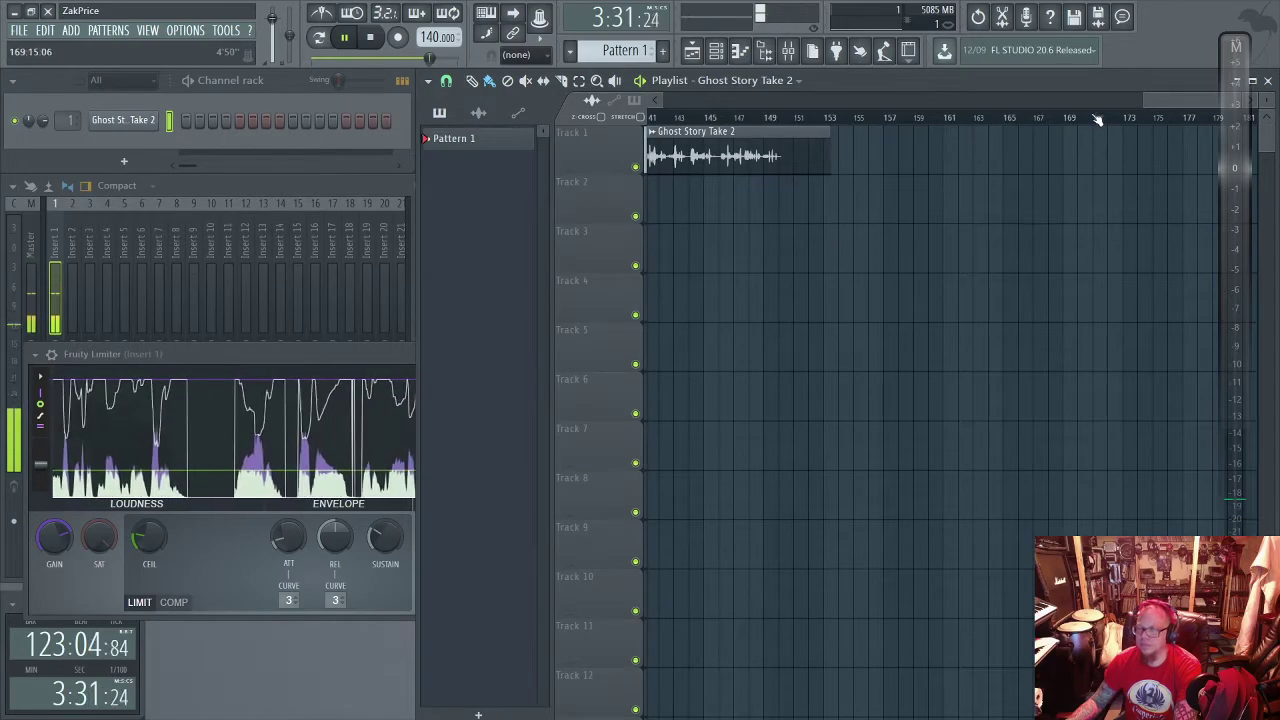
pyautogui.moveTo(1157, 97); pyautogui.dragTo(1026, 116)
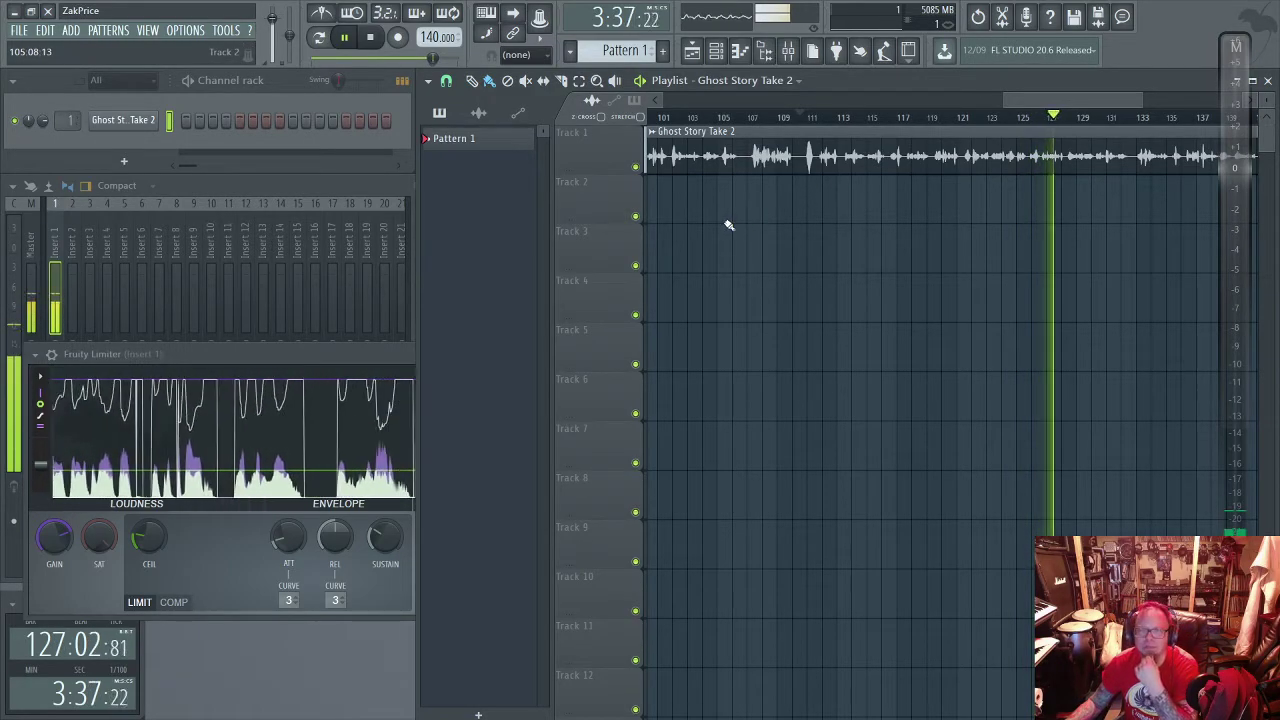
pyautogui.press('space')
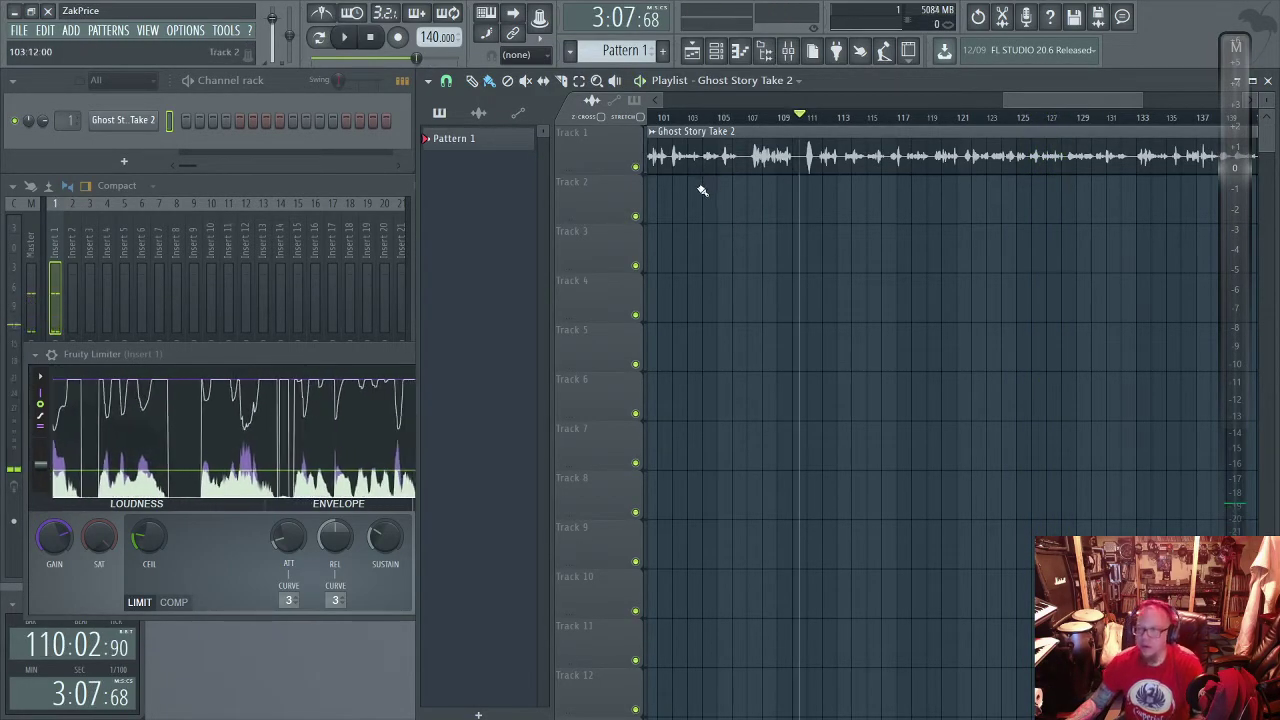
pyautogui.press('space')
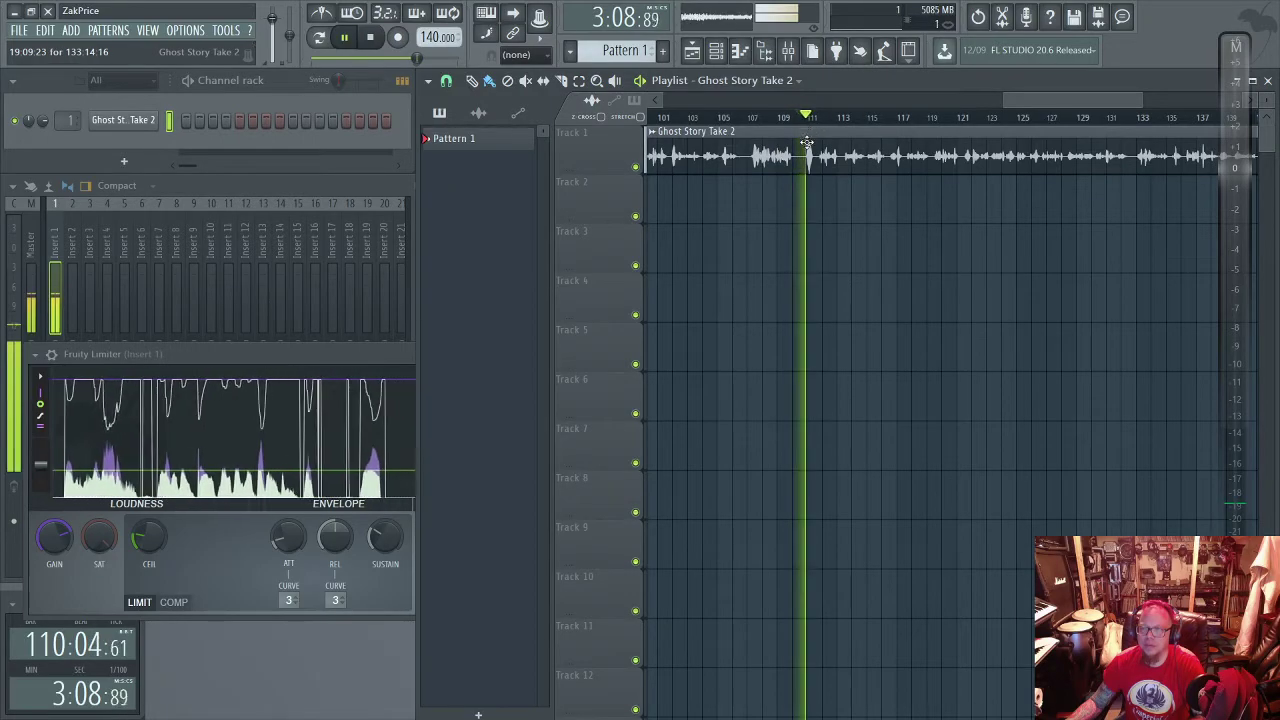
pyautogui.press('space')
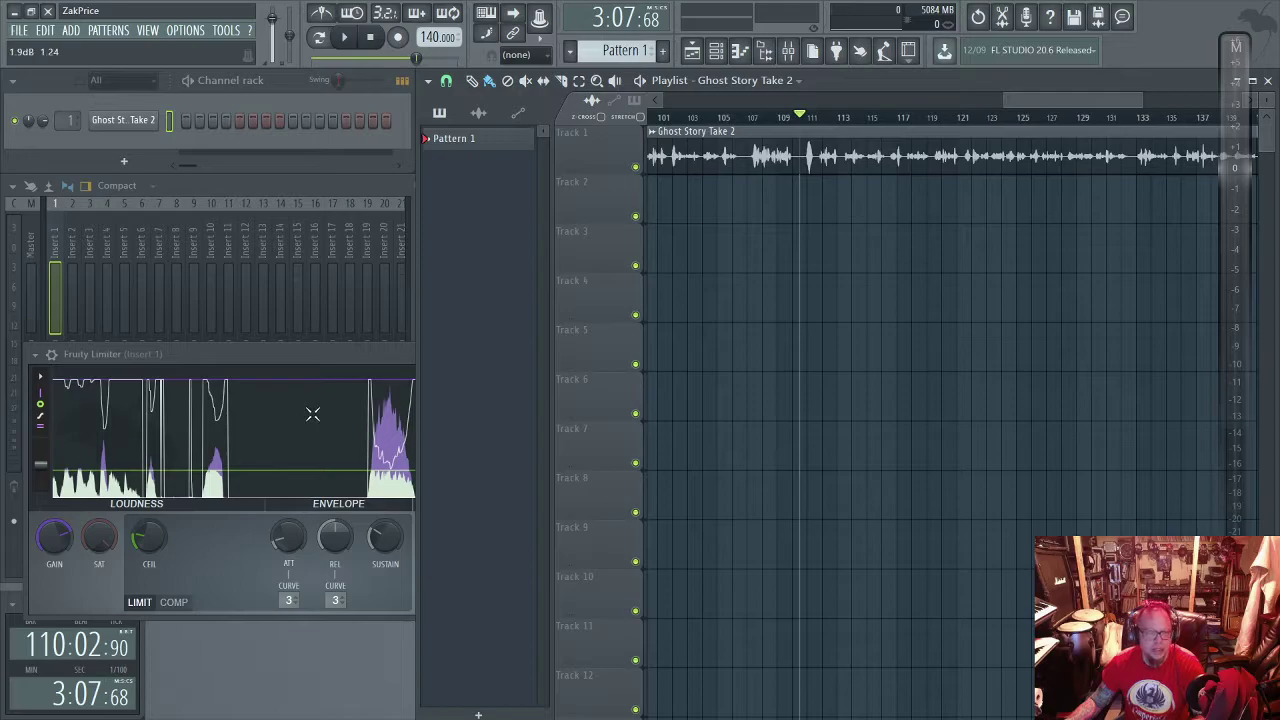
# Open Soundgoodizer on the vocal insert and listen to the take with it active.
pyautogui.click(305, 365)
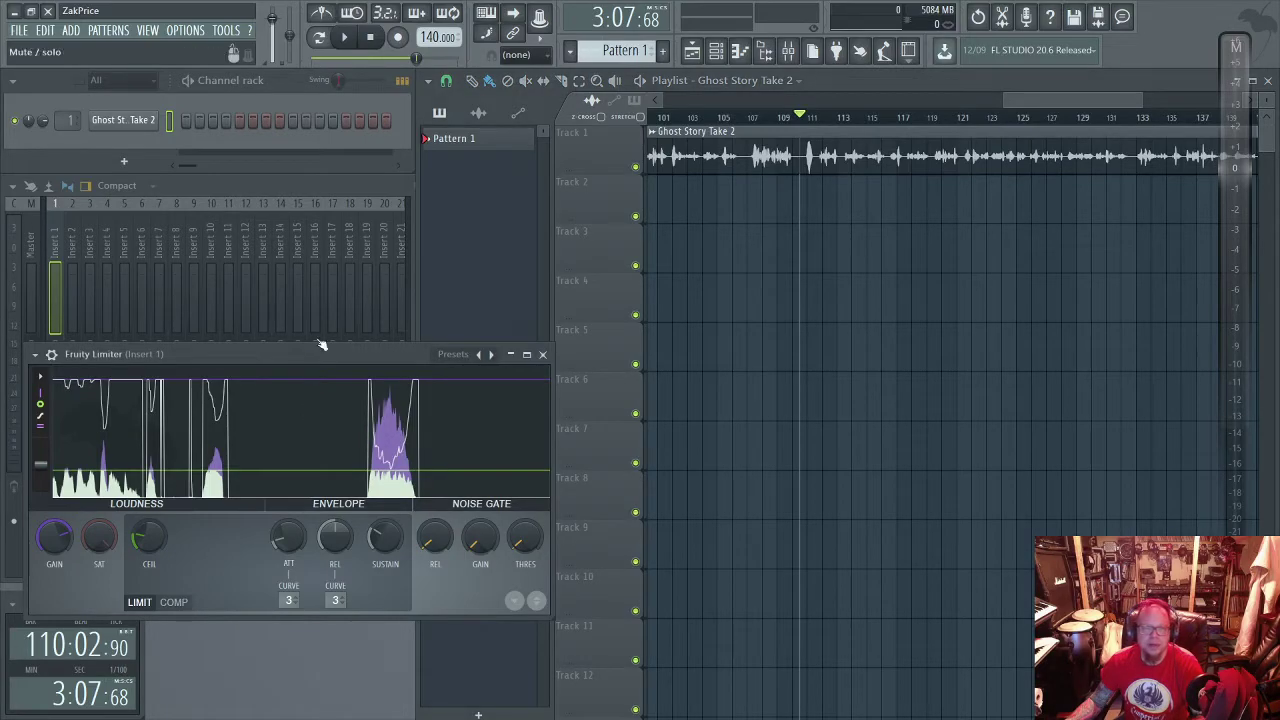
pyautogui.click(379, 184)
pyautogui.click(505, 247)
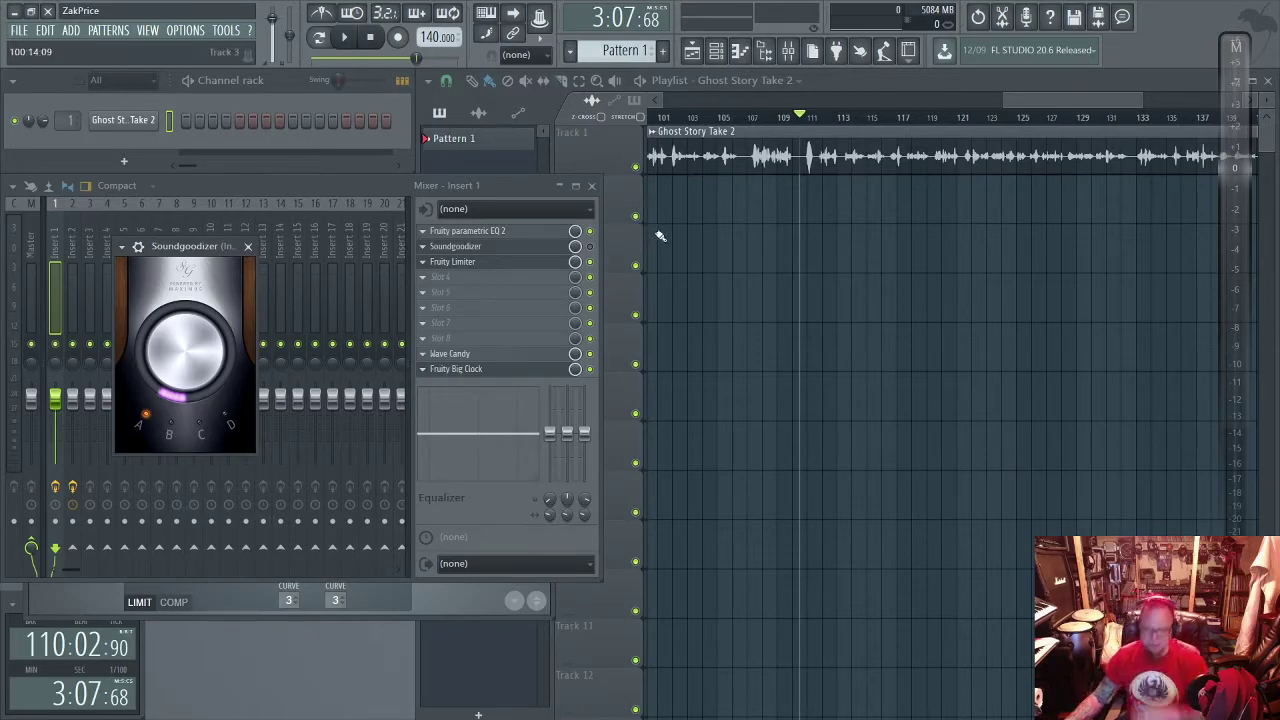
pyautogui.press('space')
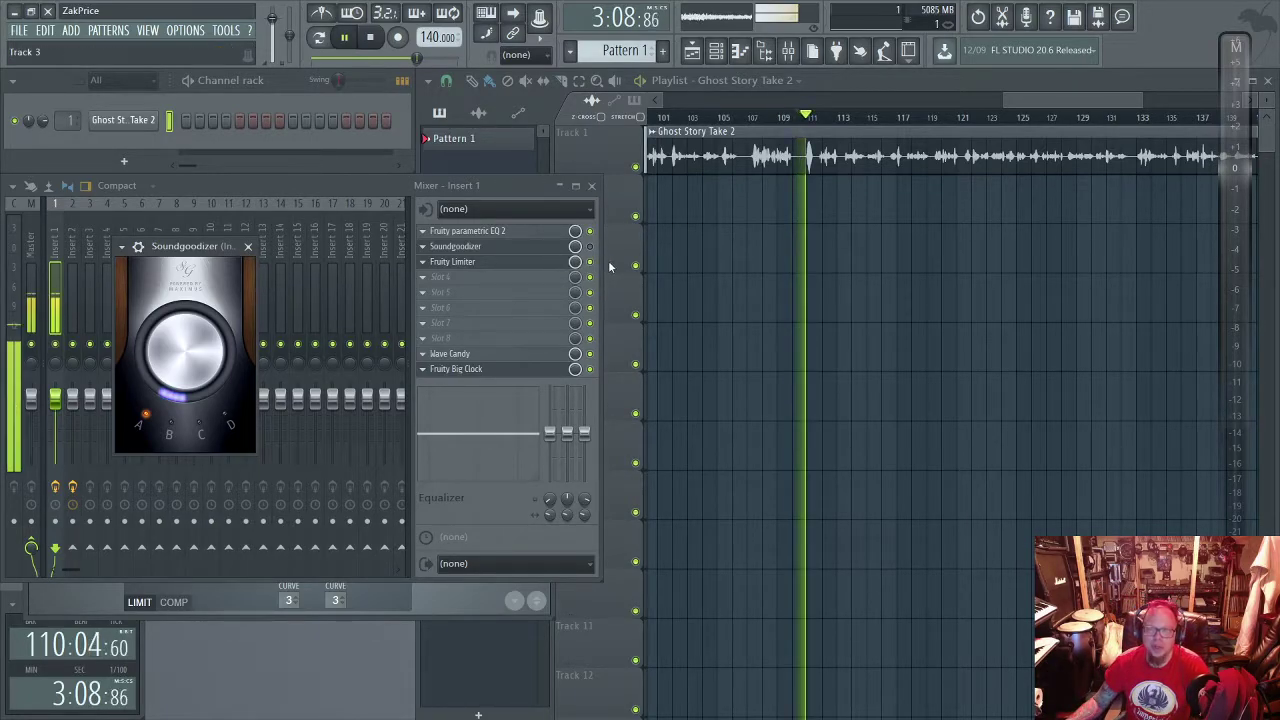
pyautogui.click(455, 246)
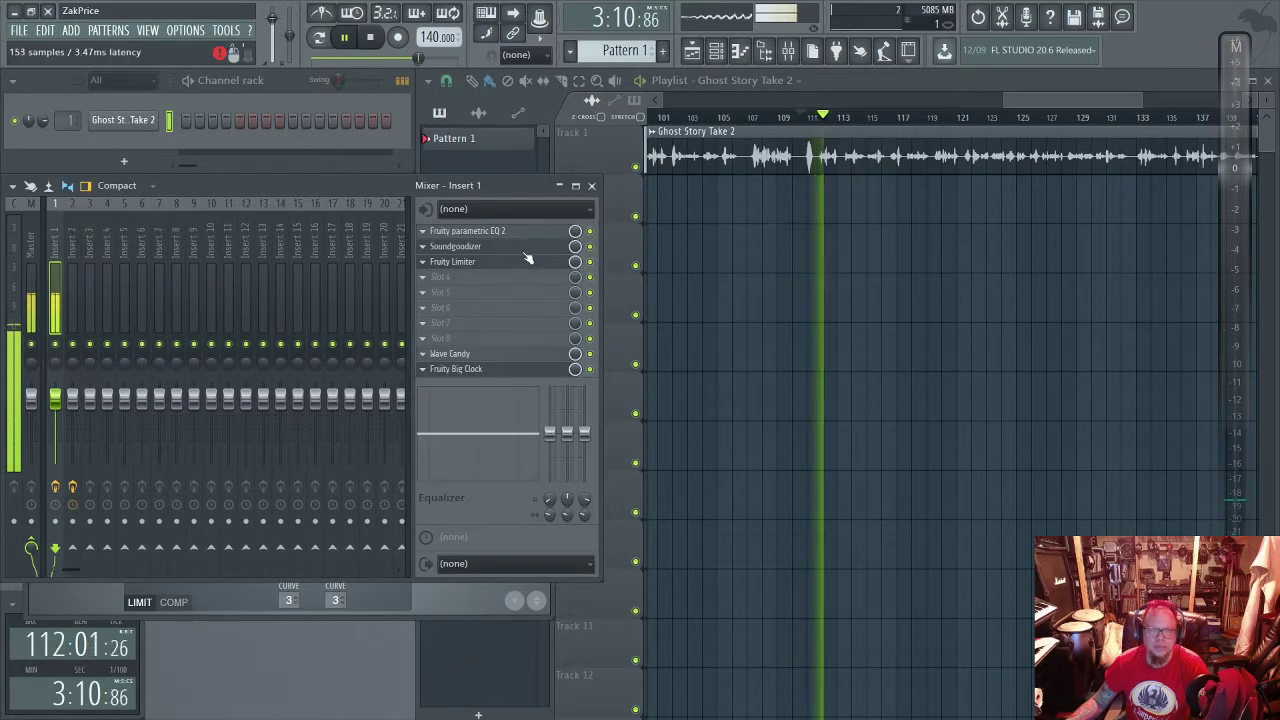
pyautogui.click(452, 261)
pyautogui.click(455, 246)
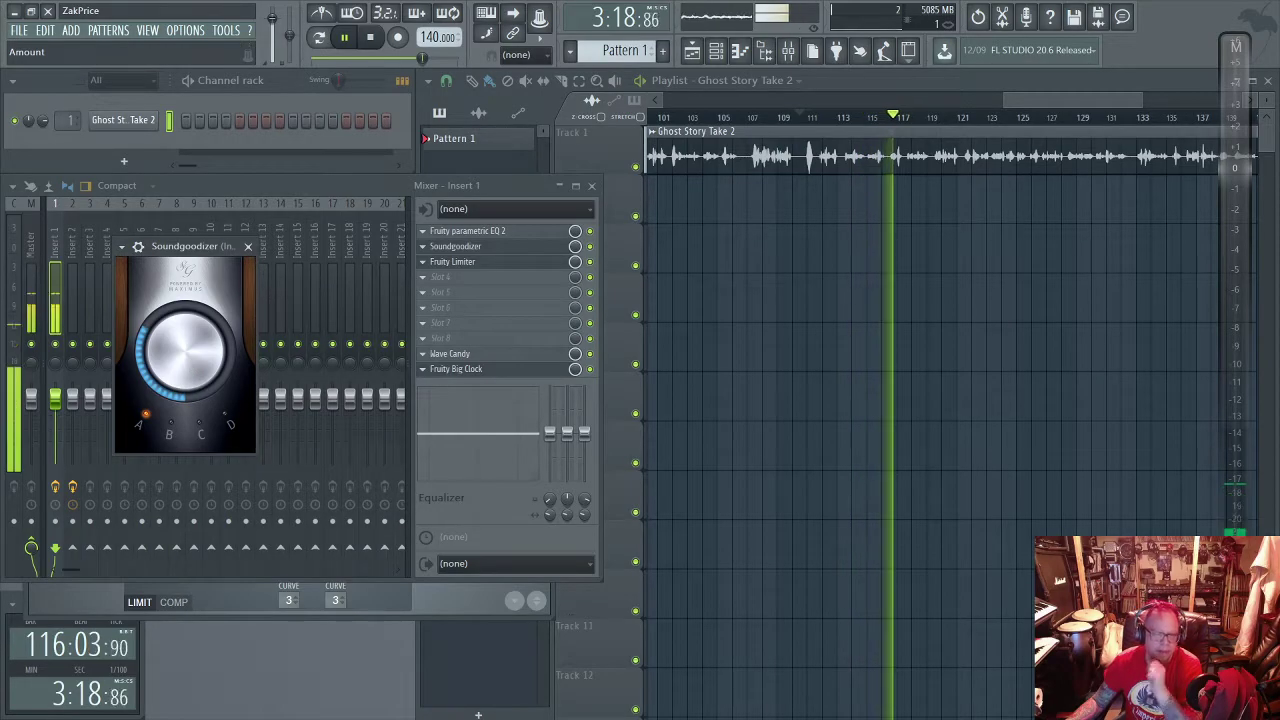
pyautogui.press('space')
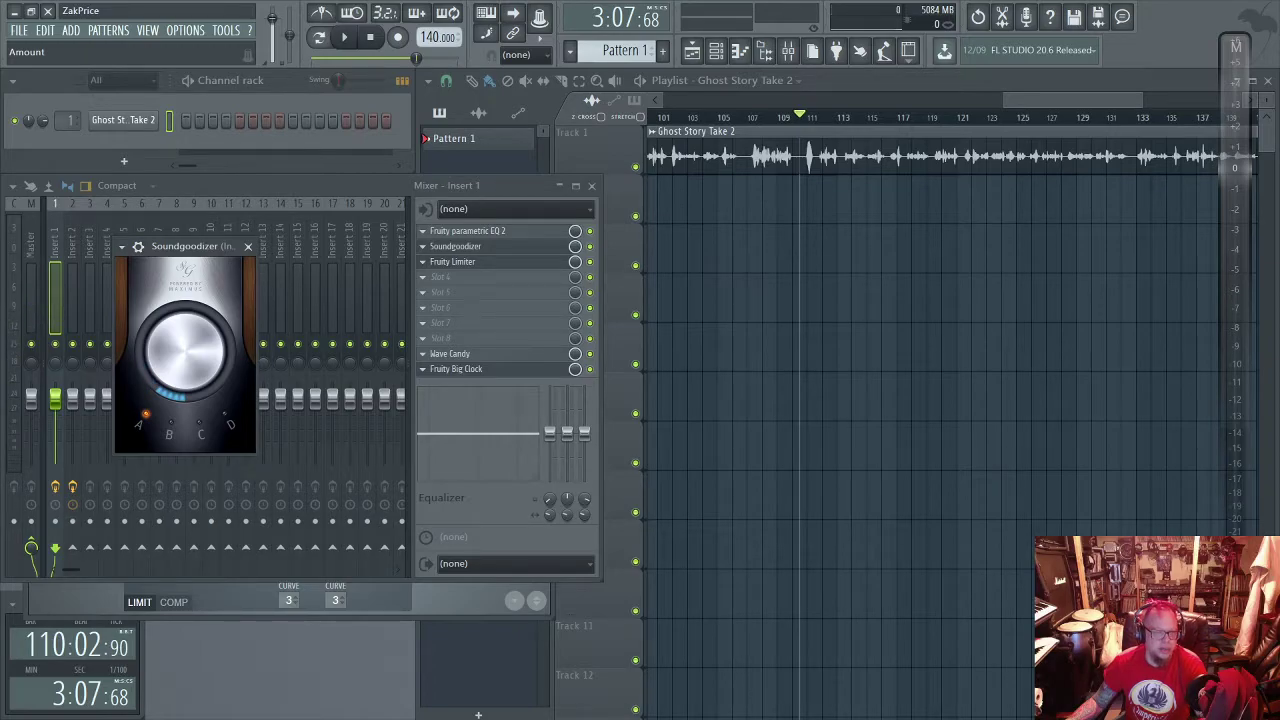
# Replay from bar 110, then close Soundgoodizer and switch its effect off.
pyautogui.press('space')
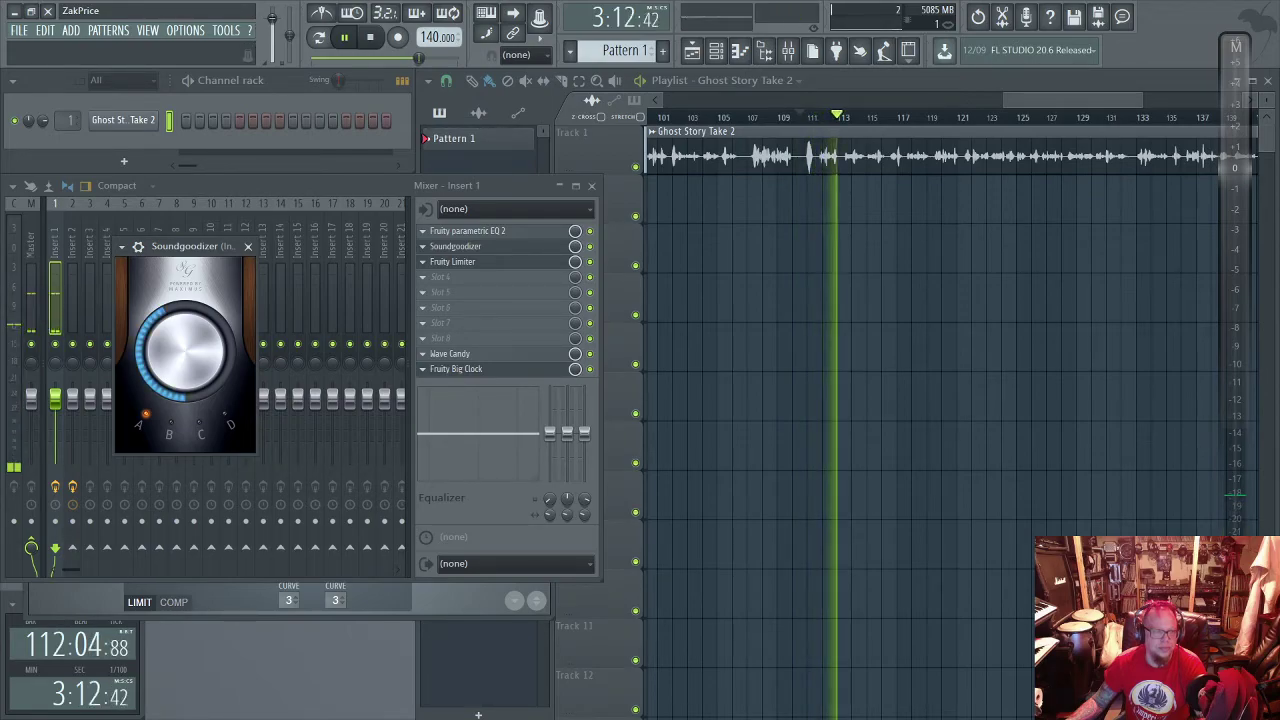
pyautogui.press('space')
pyautogui.press('space')
pyautogui.press('space')
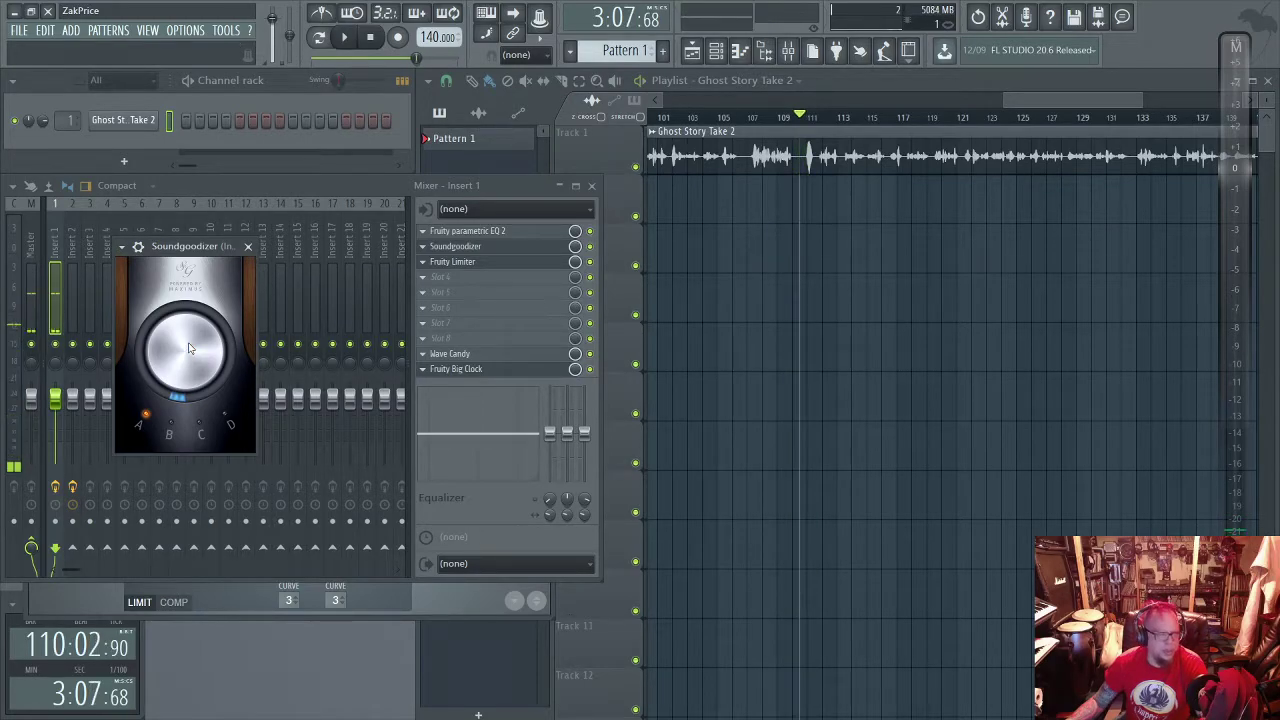
pyautogui.press('space')
pyautogui.press('space')
pyautogui.press('space')
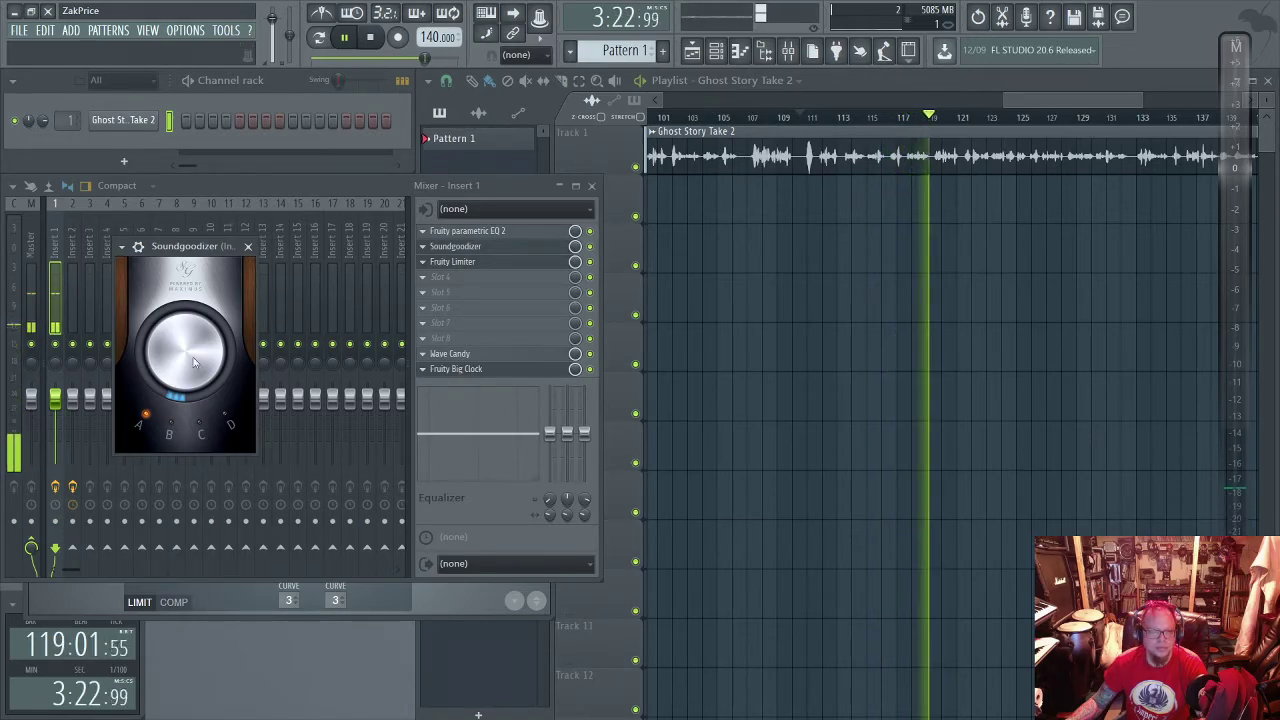
pyautogui.click(565, 246)
pyautogui.click(589, 246)
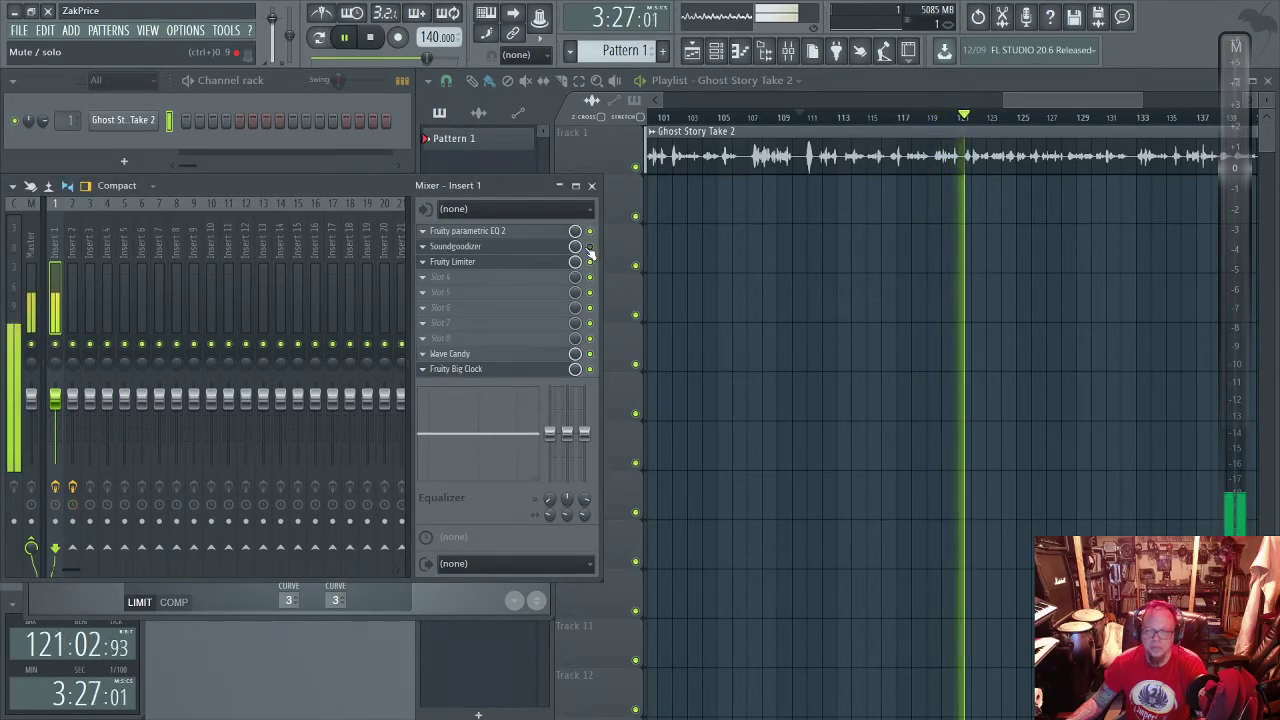
pyautogui.press('space')
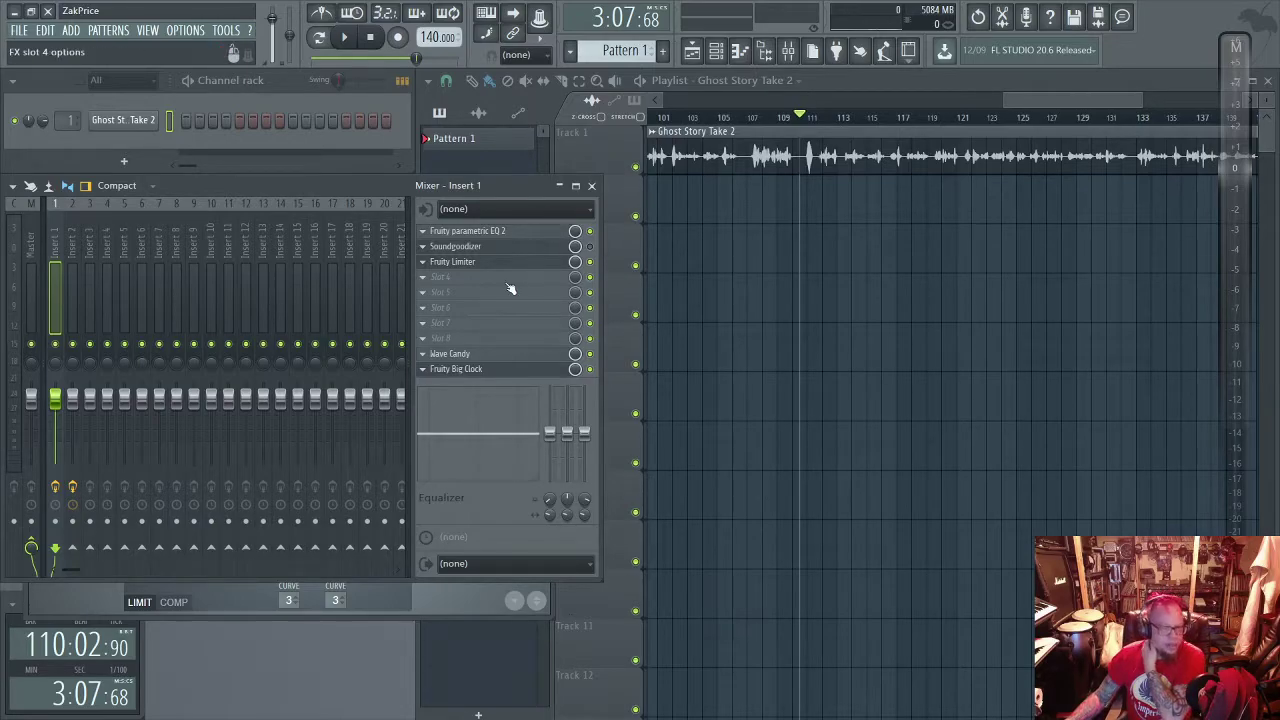
# Nudge the band 6 presence cut frequency in Fruity parametric EQ 2 and replay from bar 110.
pyautogui.click(497, 232)
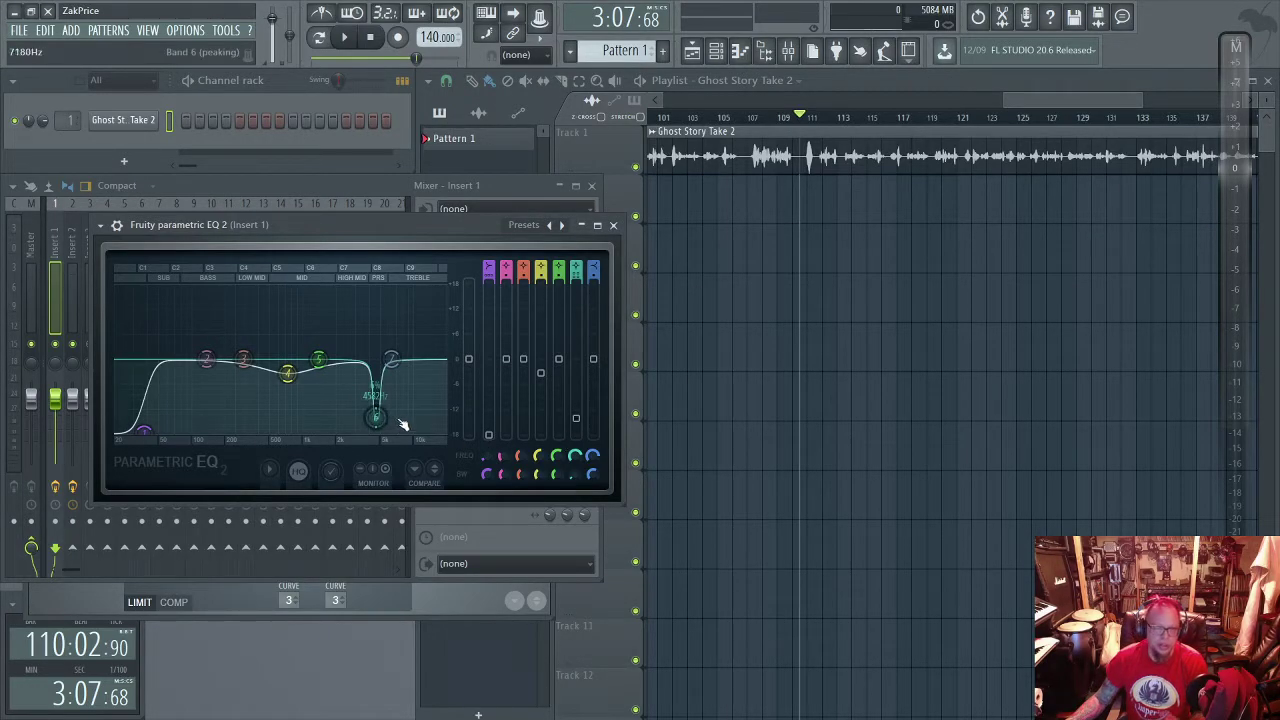
pyautogui.moveTo(397, 366)
pyautogui.mouseDown()
pyautogui.moveTo(393, 380)
pyautogui.moveTo(391, 317)
pyautogui.moveTo(391, 372)
pyautogui.mouseUp()
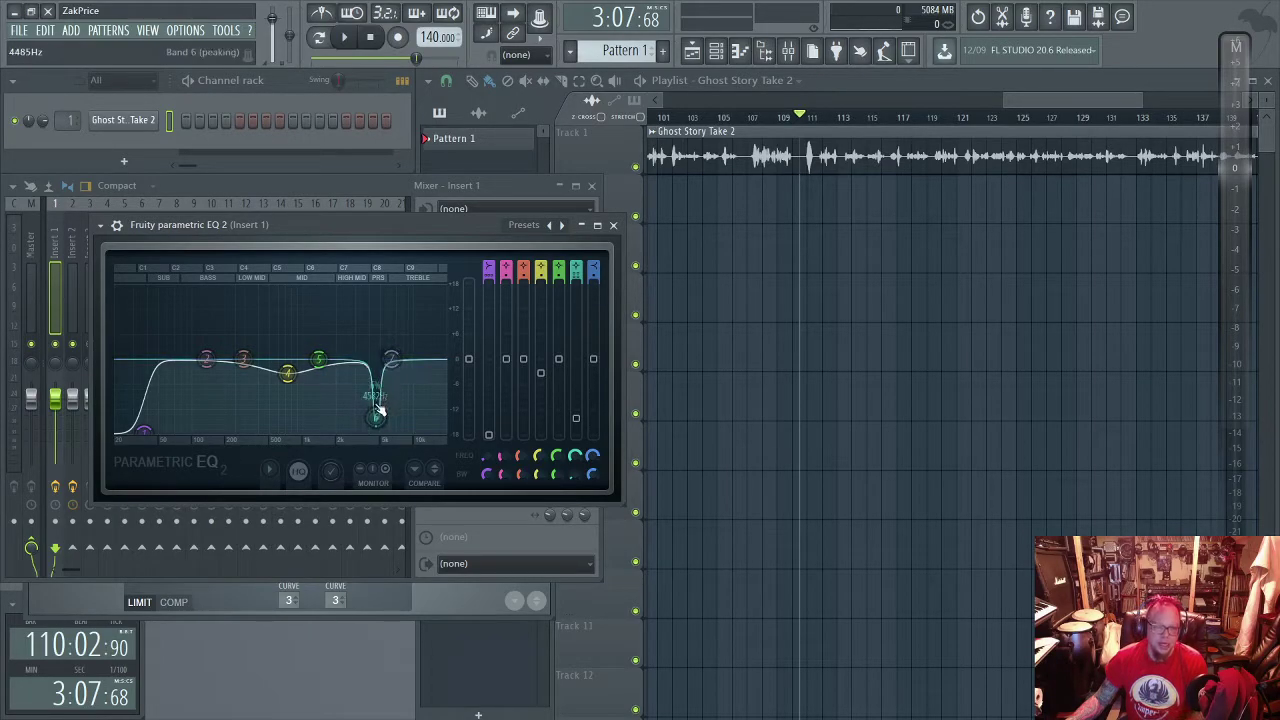
pyautogui.press('space')
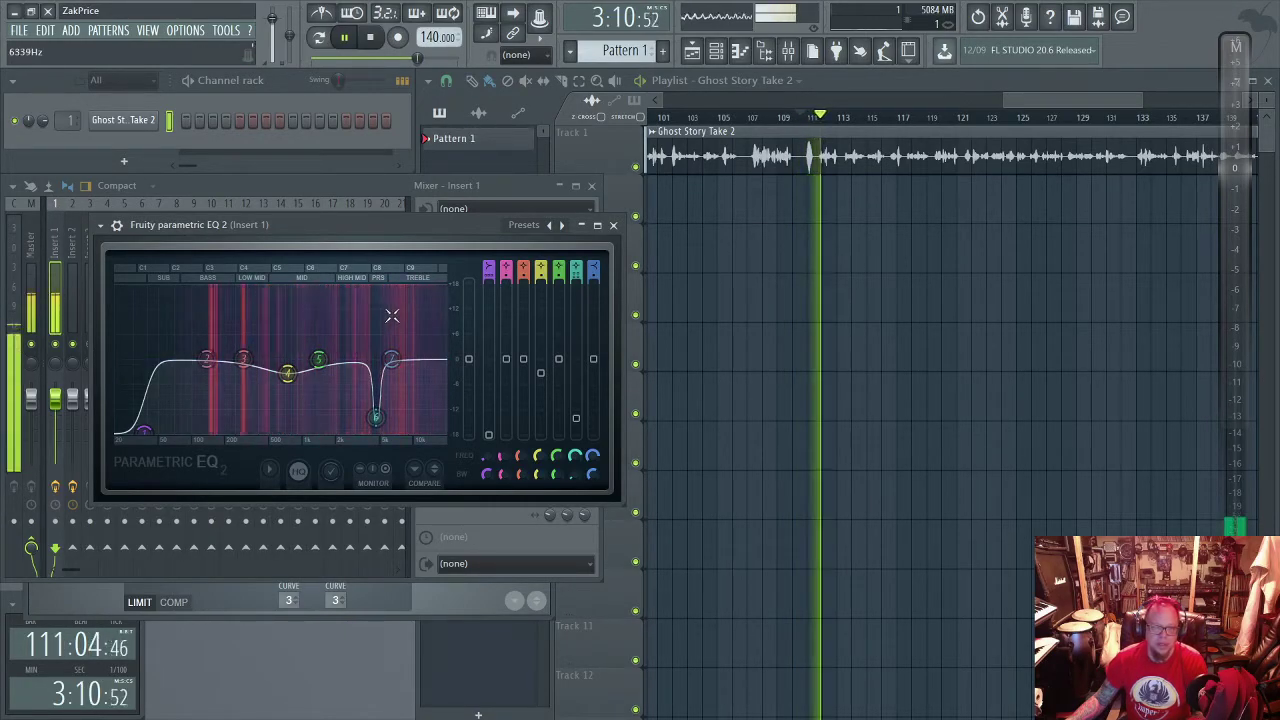
pyautogui.press('space')
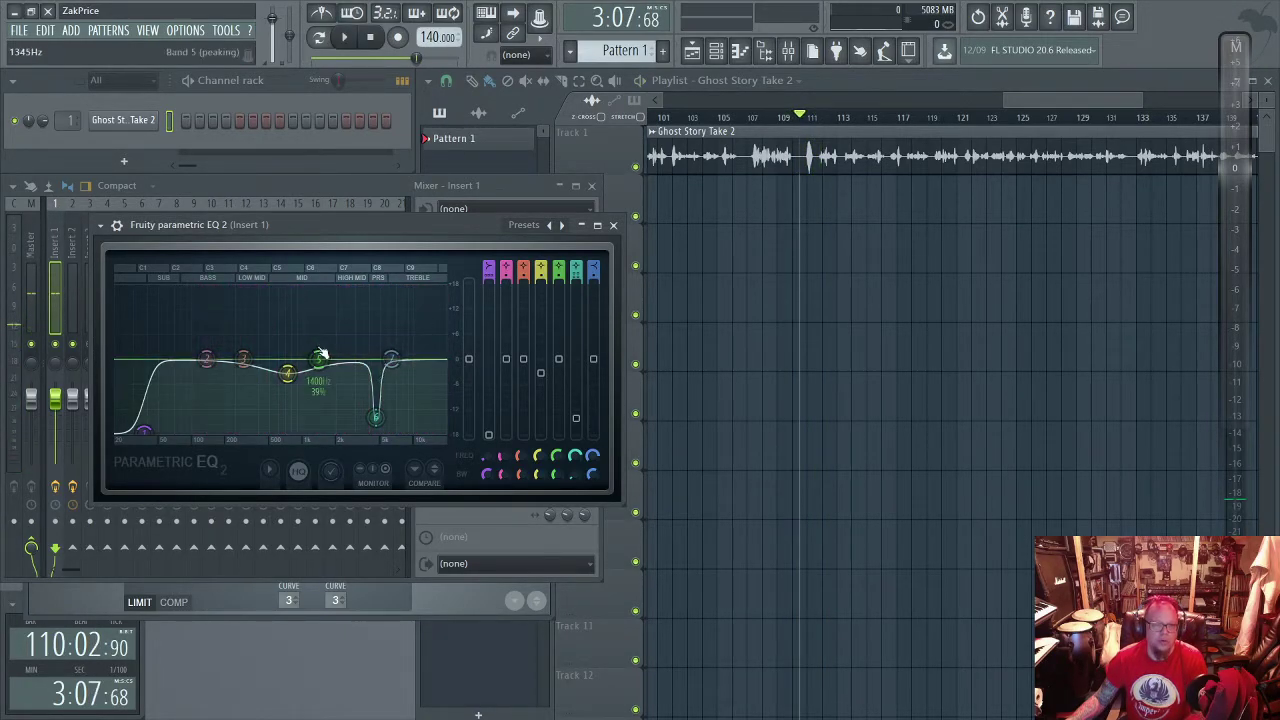